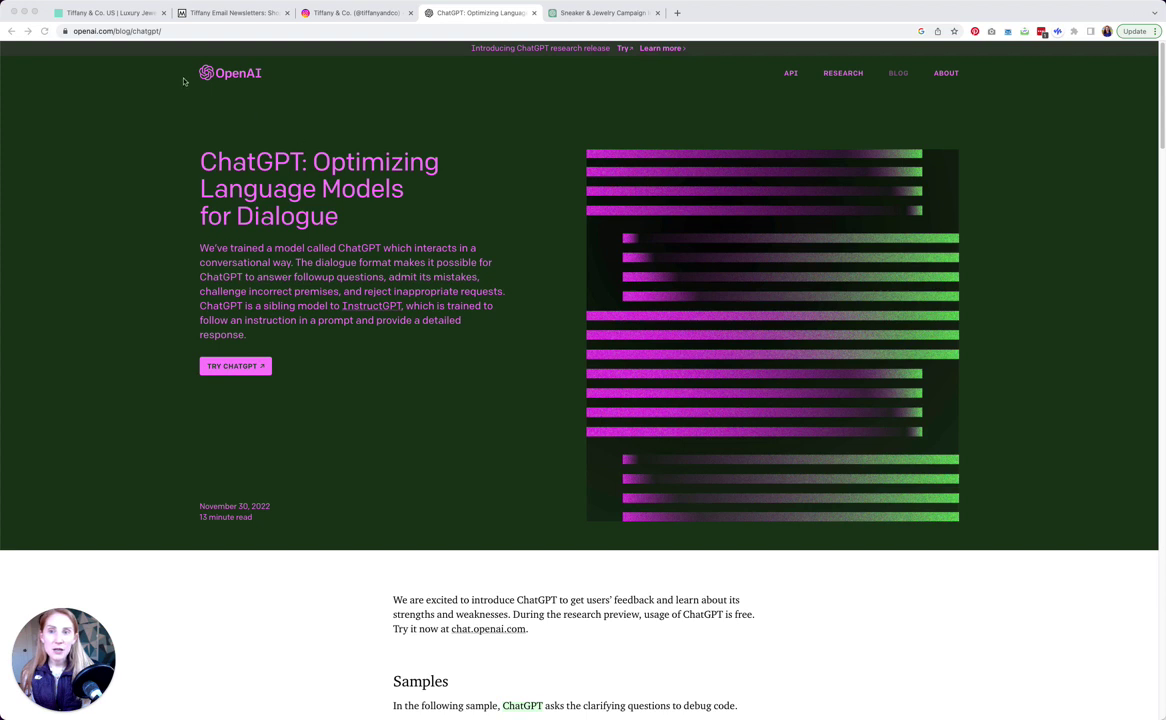
{"action": "left_click", "coordinate": [278, 167]}
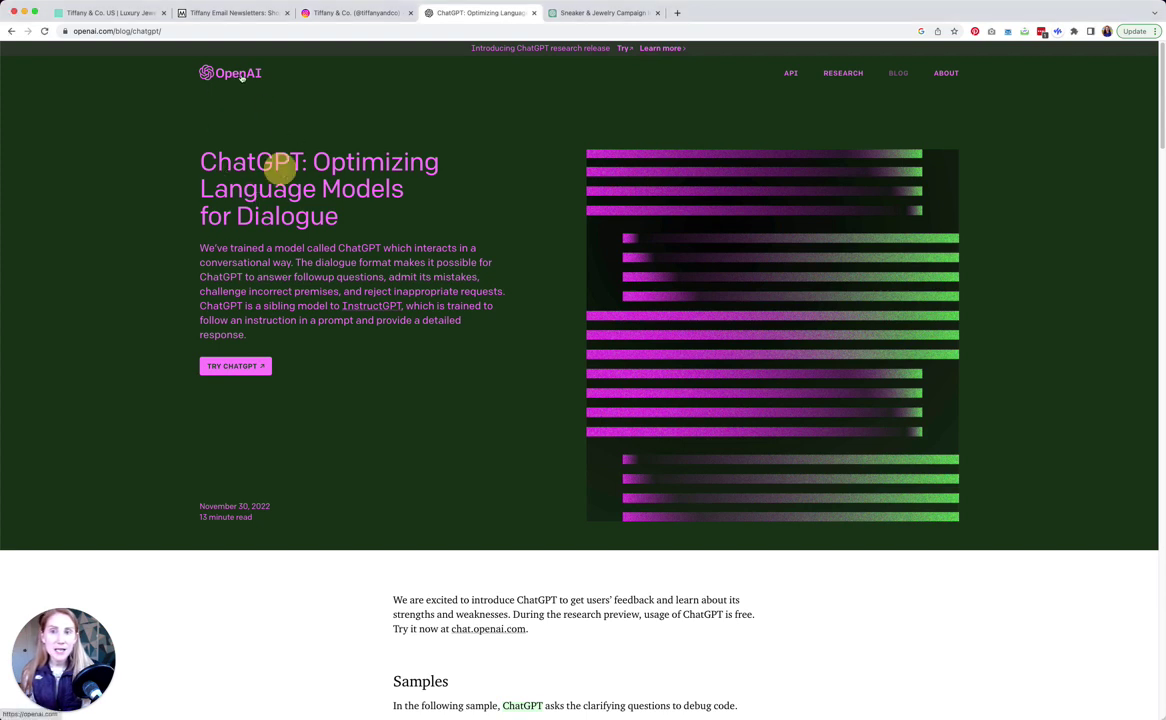
{"action": "left_click", "coordinate": [127, 31]}
{"action": "left_click", "coordinate": [293, 140]}
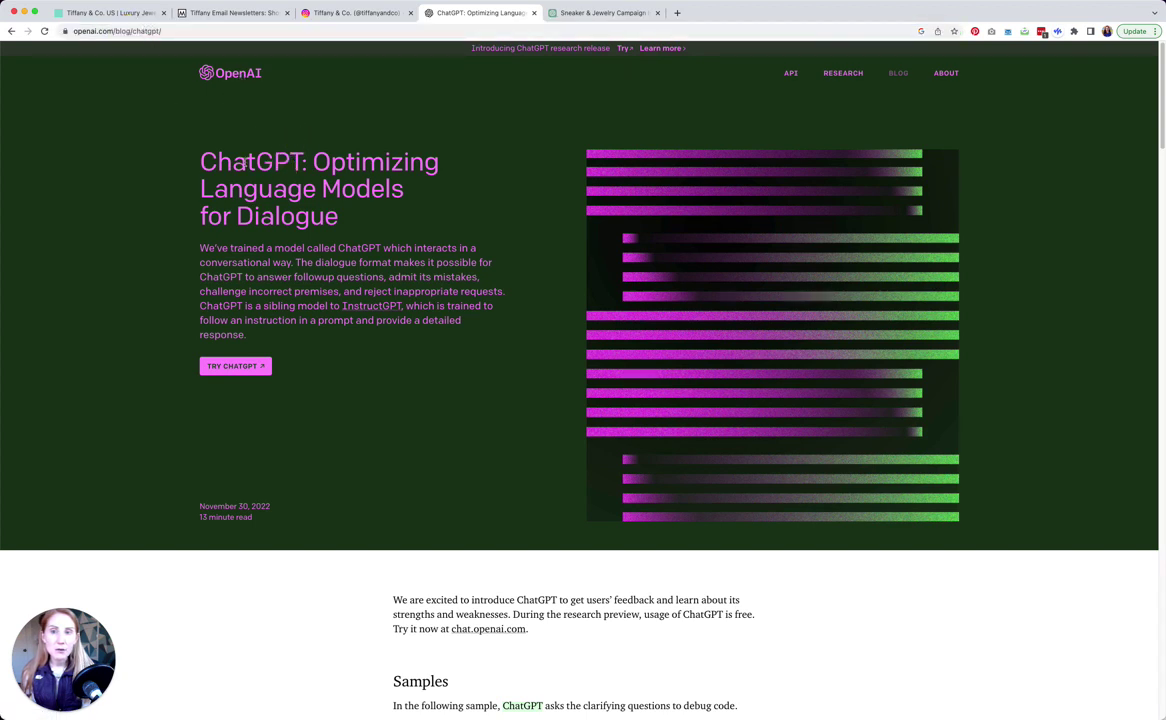
{"action": "left_click_drag", "start_coordinate": [217, 162], "coordinate": [302, 163]}
{"action": "left_click", "coordinate": [190, 152]}
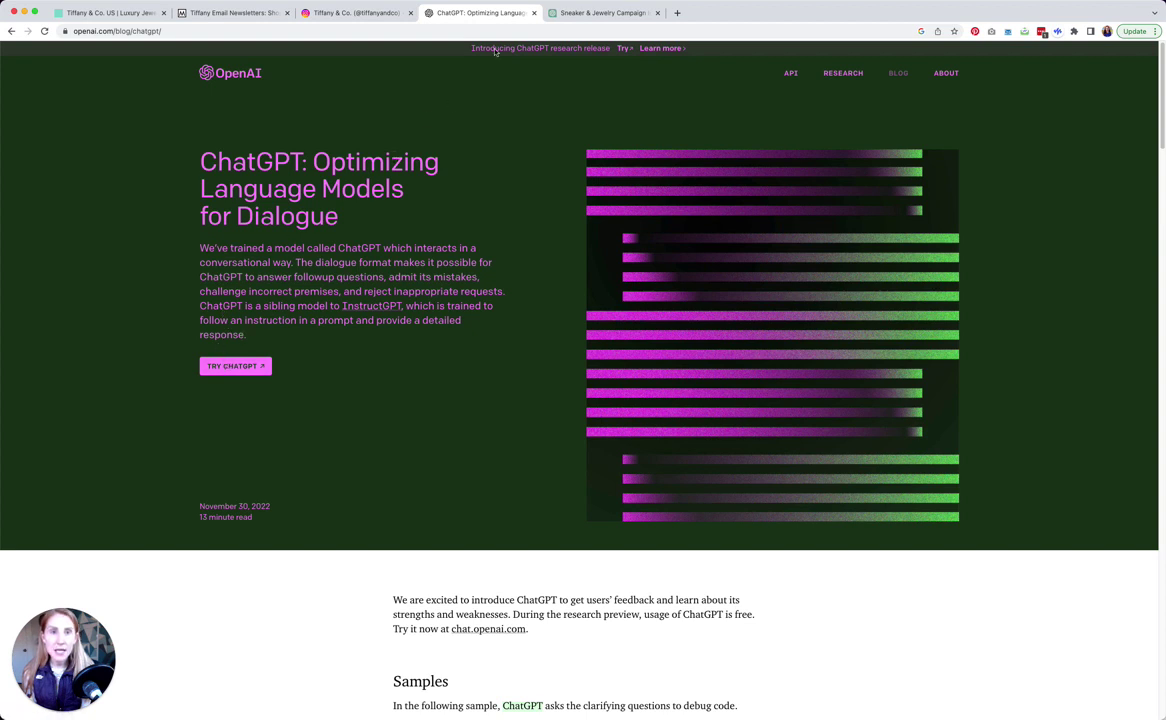
Step: Look through Tiffany's website, its email newsletters on Milled and its Instagram profile as source material for ChatGPT prompts
{"action": "left_click", "coordinate": [555, 10]}
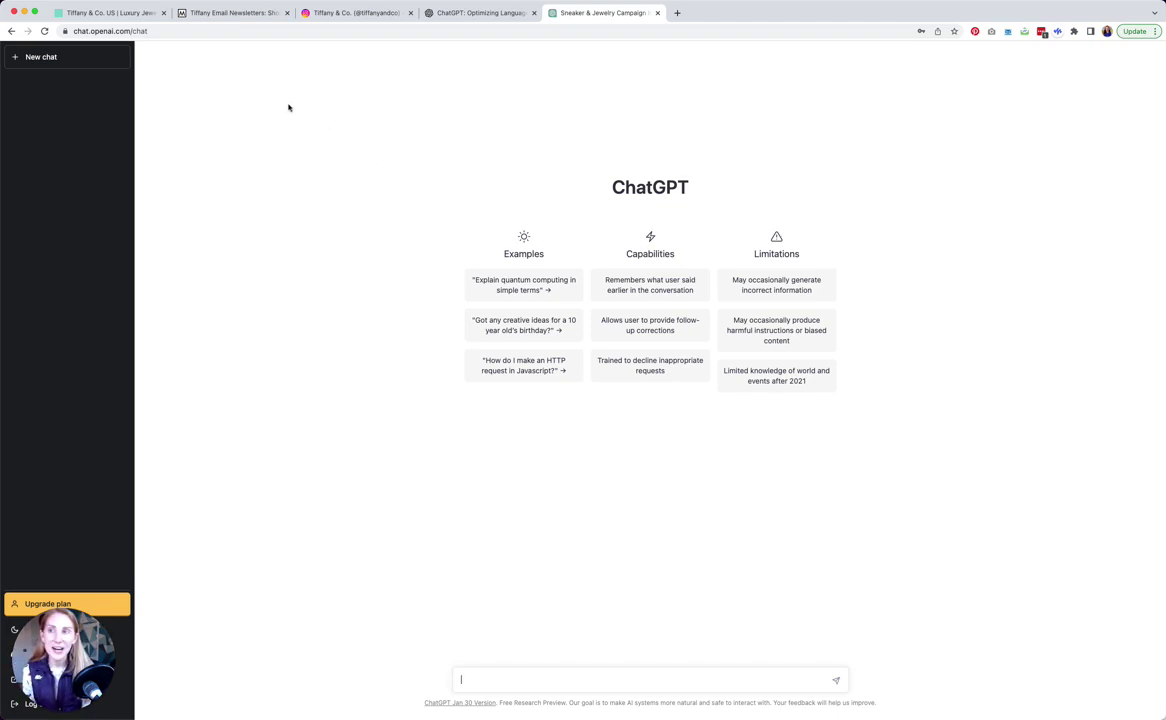
{"action": "left_click", "coordinate": [126, 17]}
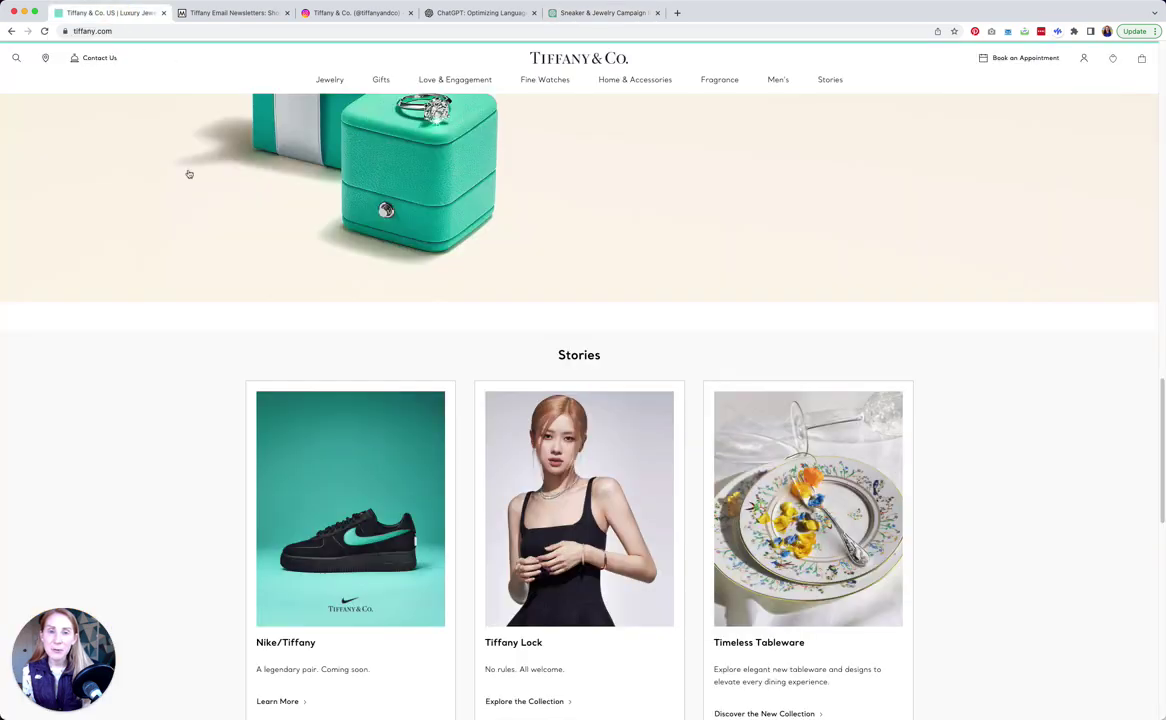
{"action": "scroll", "coordinate": [190, 185], "scroll_direction": "up", "scroll_amount": 15}
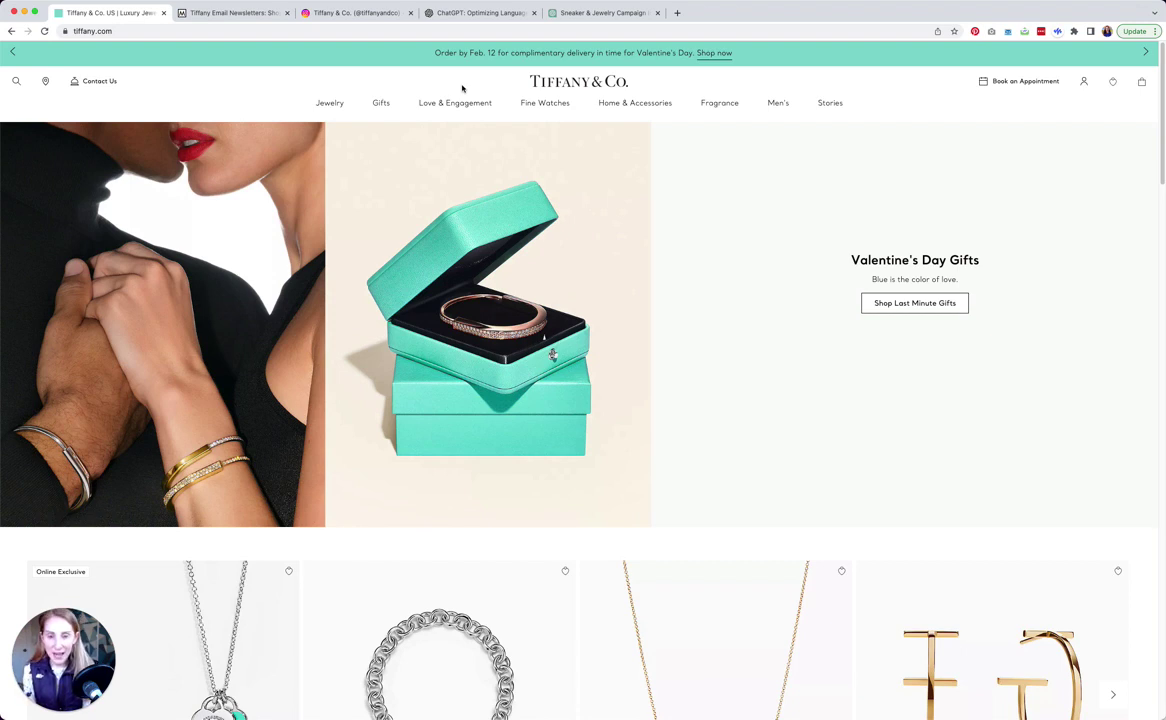
{"action": "left_click", "coordinate": [590, 13]}
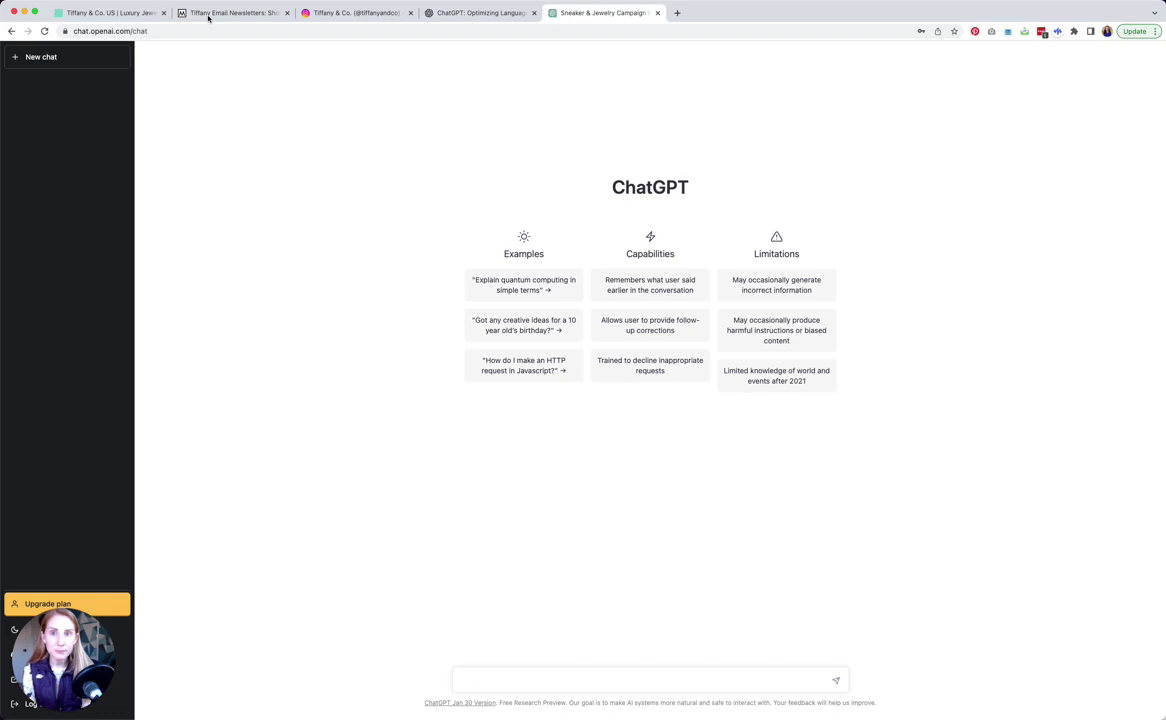
{"action": "left_click", "coordinate": [209, 13]}
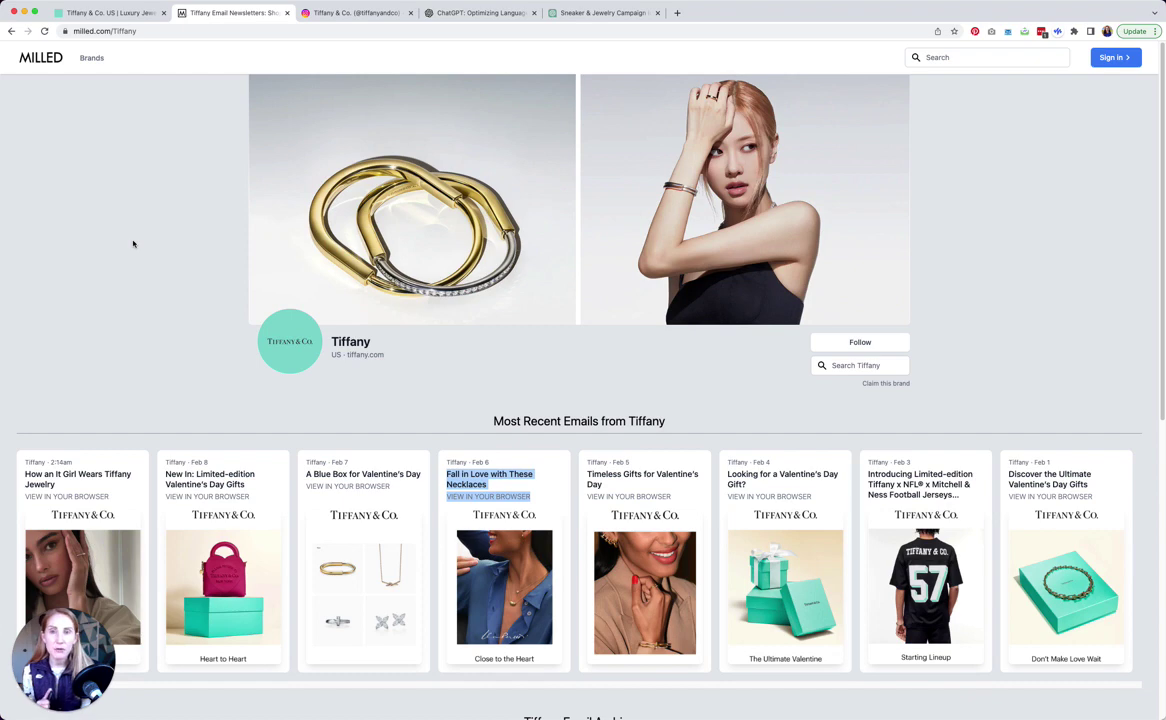
{"action": "left_click", "coordinate": [302, 16]}
{"action": "scroll", "coordinate": [307, 250], "scroll_direction": "up", "scroll_amount": 3}
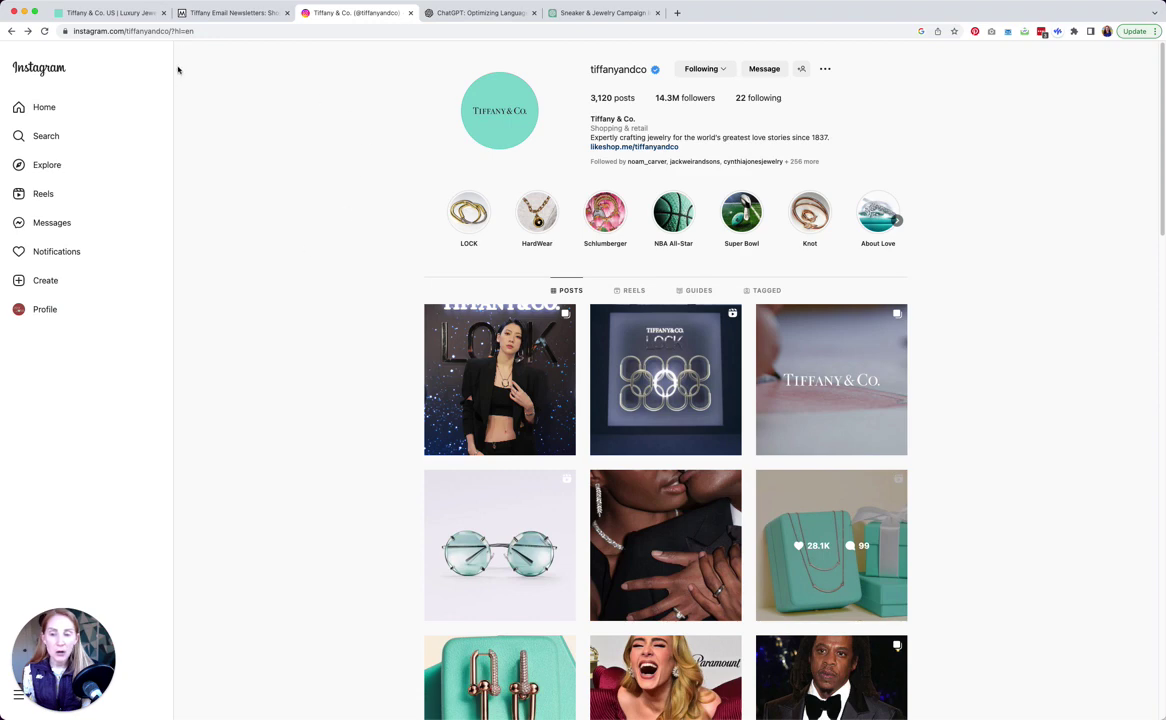
{"action": "left_click", "coordinate": [118, 13]}
{"action": "left_click", "coordinate": [203, 14]}
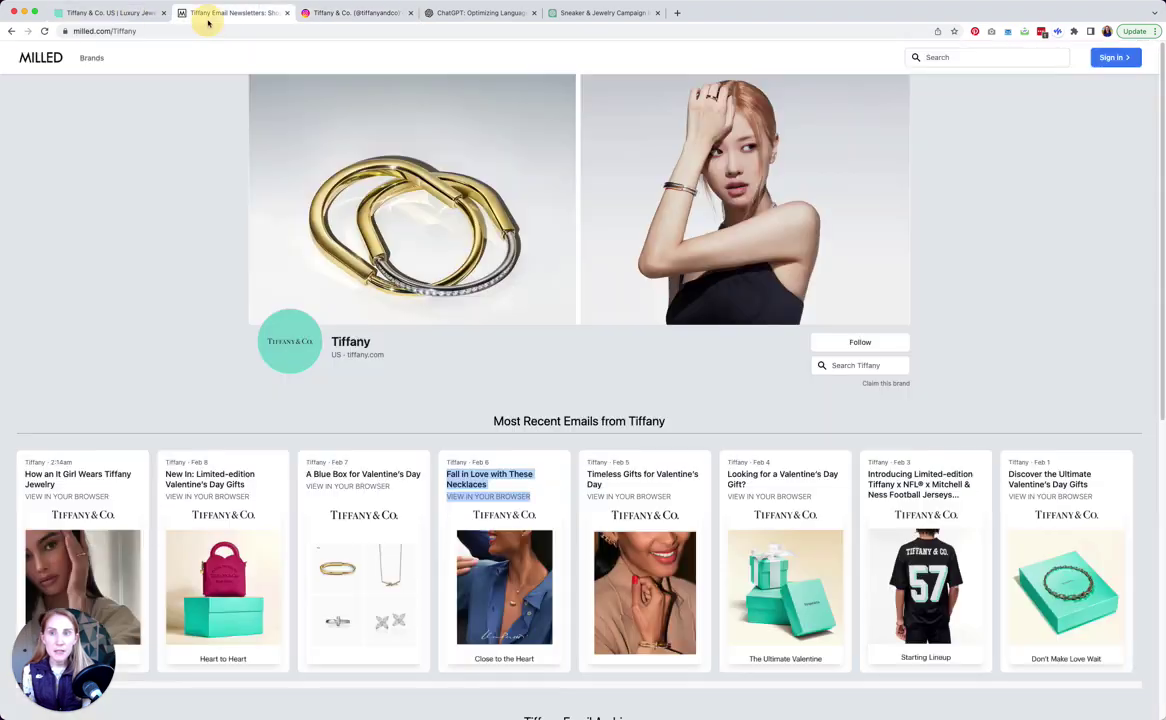
{"action": "left_click", "coordinate": [302, 14]}
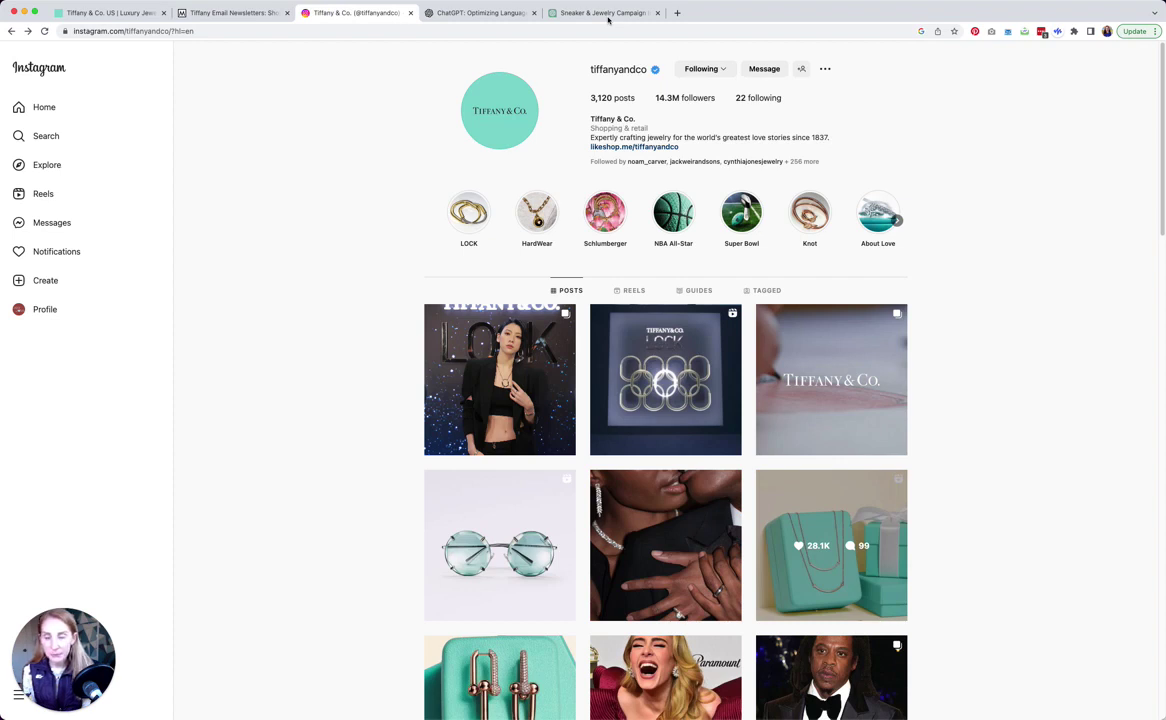
{"action": "left_click", "coordinate": [606, 14]}
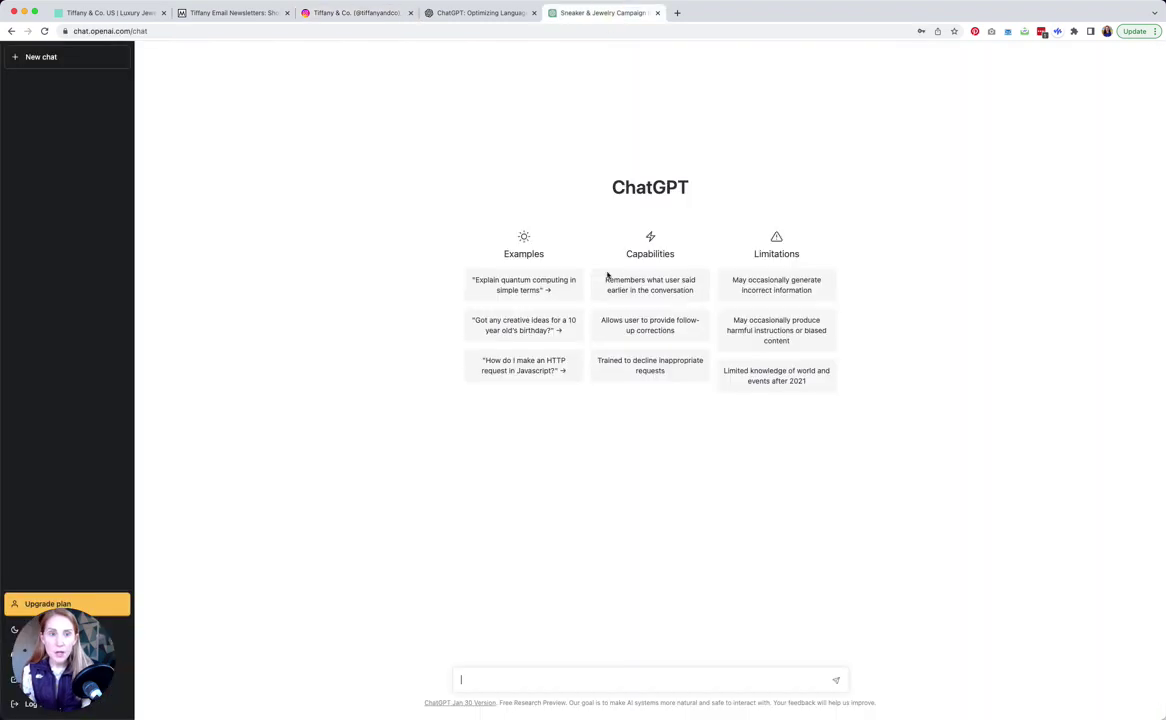
{"action": "left_click", "coordinate": [544, 682]}
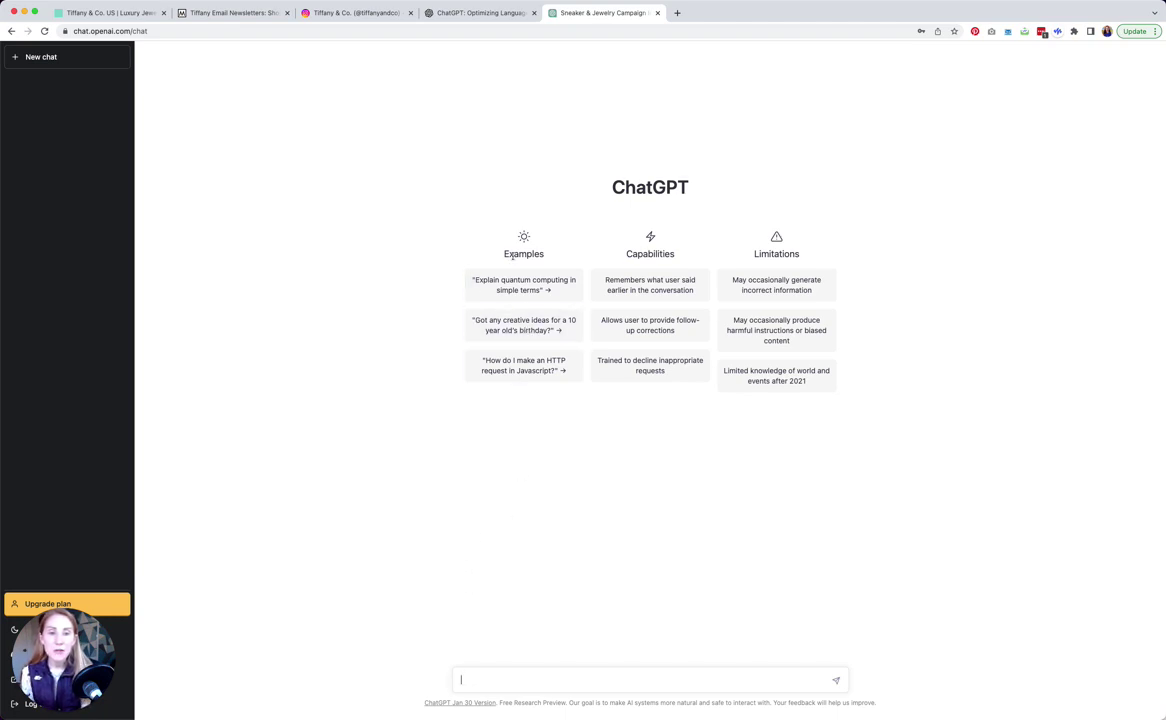
Step: On Milled, copy the subject line "Fall in Love with These Necklaces" from Tiffany's Feb 6 email
{"action": "left_click", "coordinate": [248, 19]}
{"action": "left_click", "coordinate": [91, 255]}
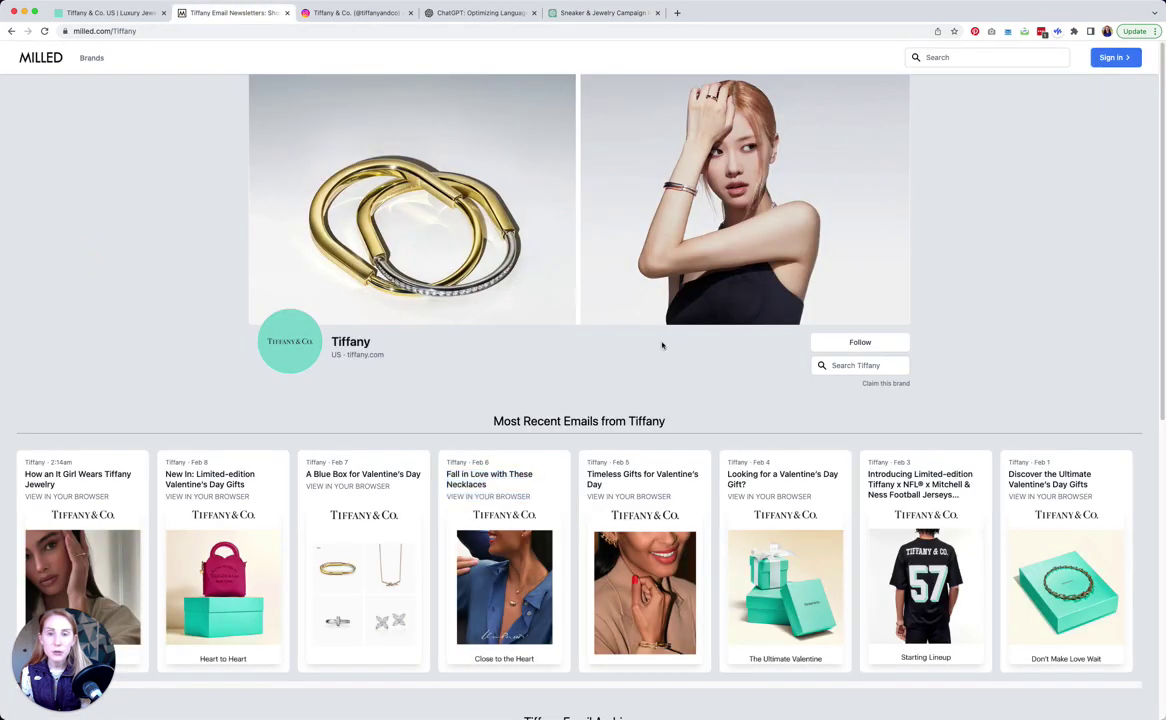
{"action": "scroll", "coordinate": [583, 330], "scroll_direction": "down", "scroll_amount": 2}
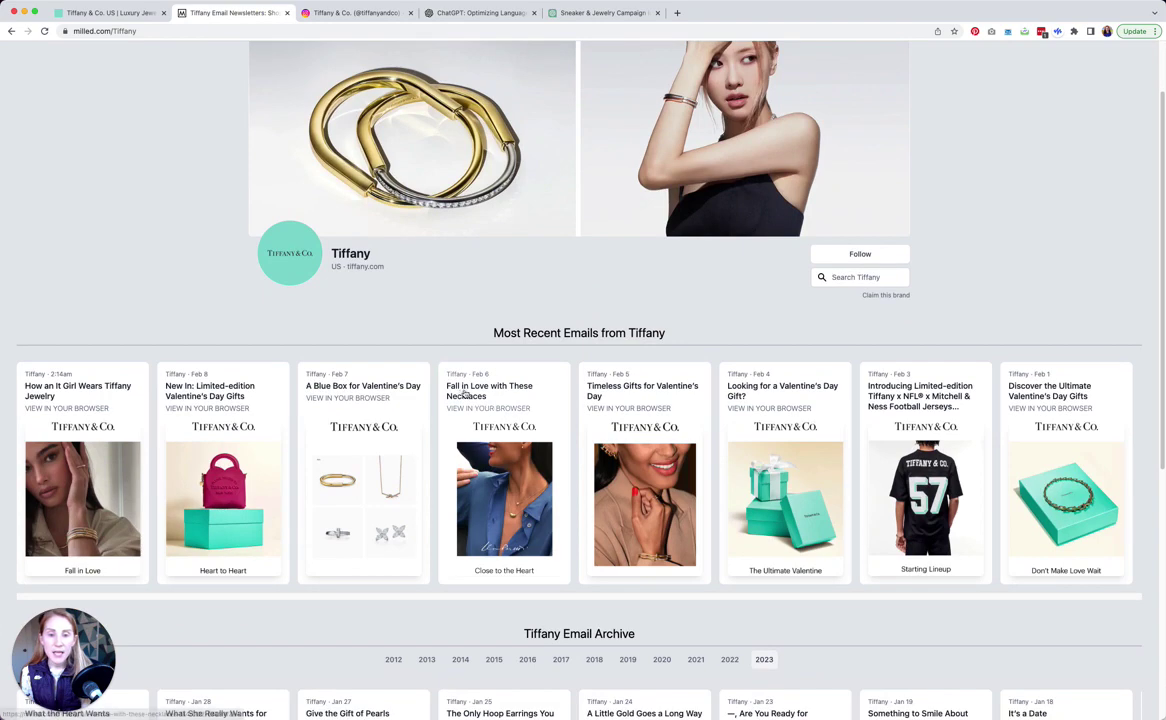
{"action": "scroll", "coordinate": [843, 413], "scroll_direction": "down", "scroll_amount": 2}
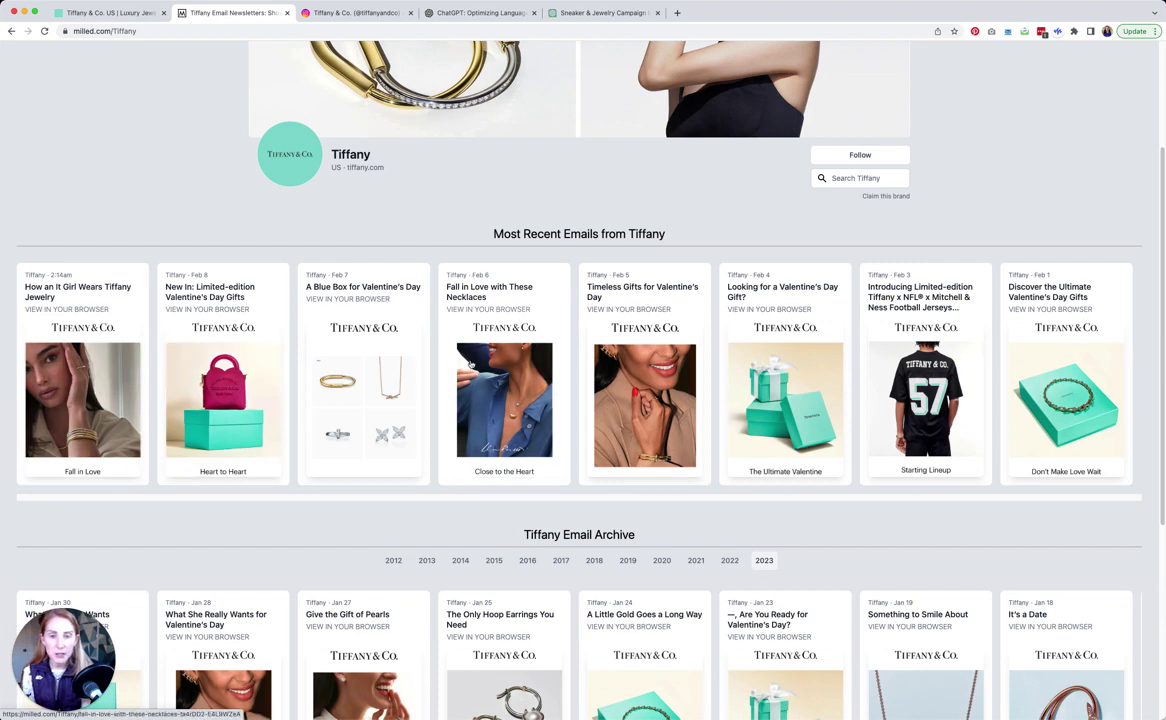
{"action": "left_click_drag", "start_coordinate": [443, 266], "coordinate": [535, 310]}
{"action": "right_click", "coordinate": [487, 286]}
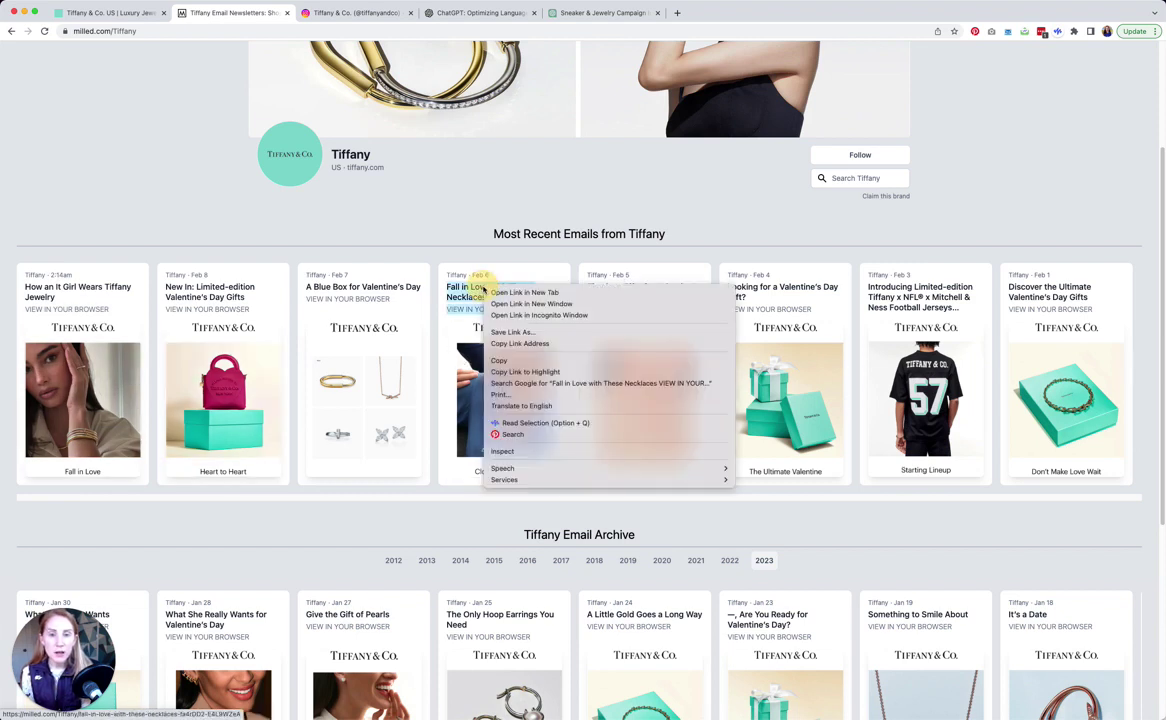
{"action": "left_click", "coordinate": [507, 362]}
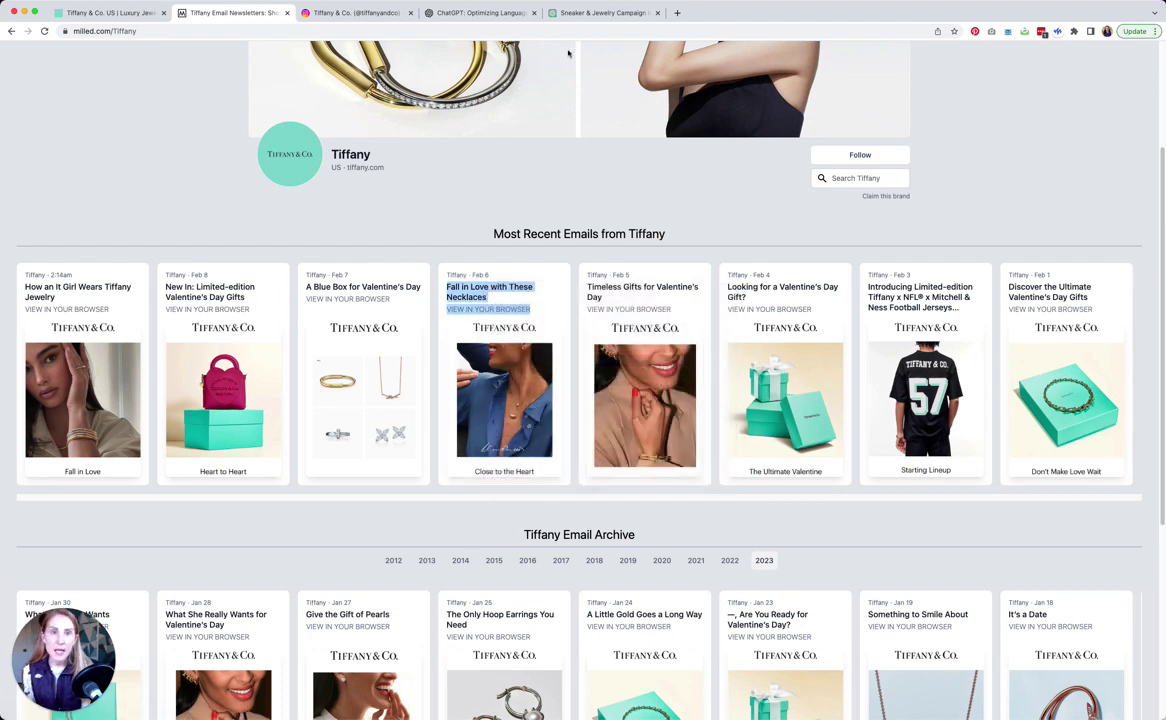
Step: In ChatGPT, write the prompt "Please give me 10 alternate ways to say" followed by an opening quotation mark and the copied subject line
{"action": "left_click", "coordinate": [570, 13]}
{"action": "left_click", "coordinate": [540, 681]}
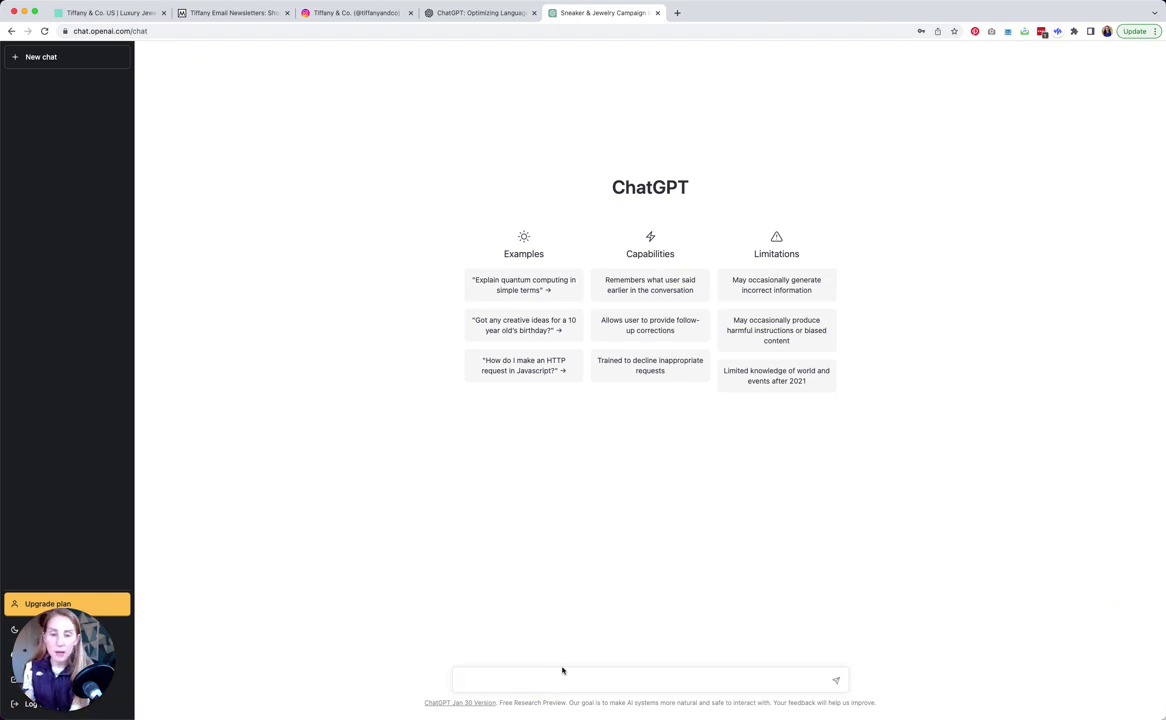
{"action": "type", "text": "Please give me 10 alternate ways to say "}
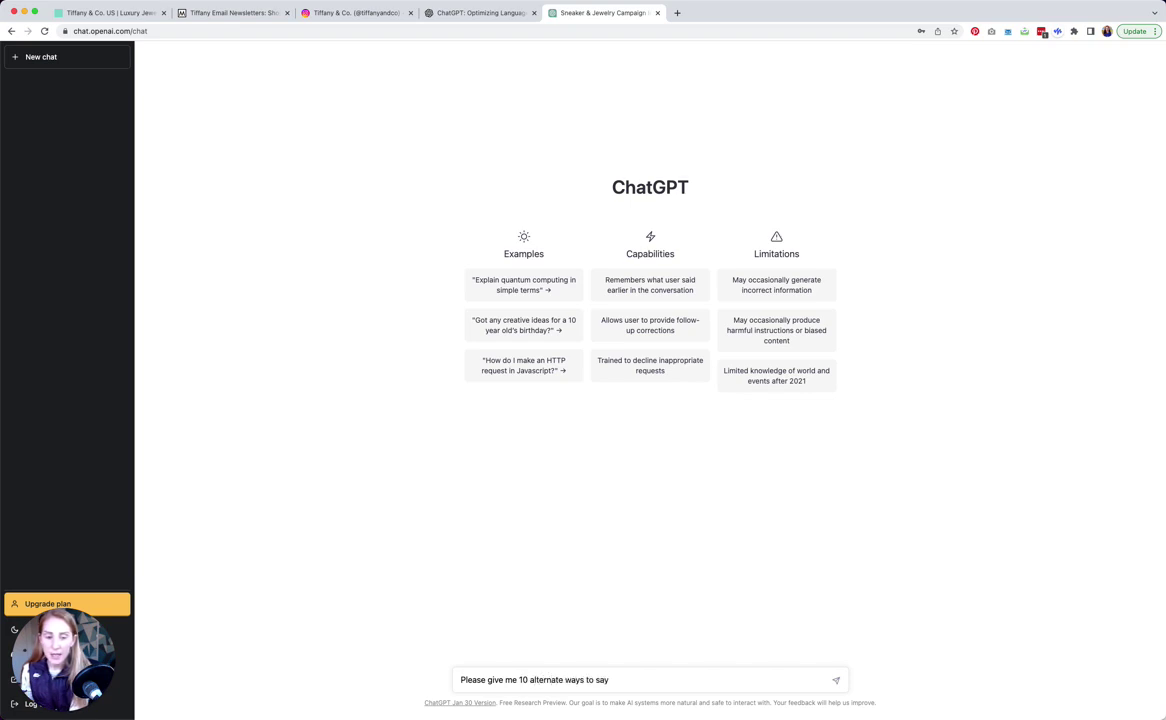
{"action": "type", "text": "\""}
{"action": "key", "text": "super+v"}
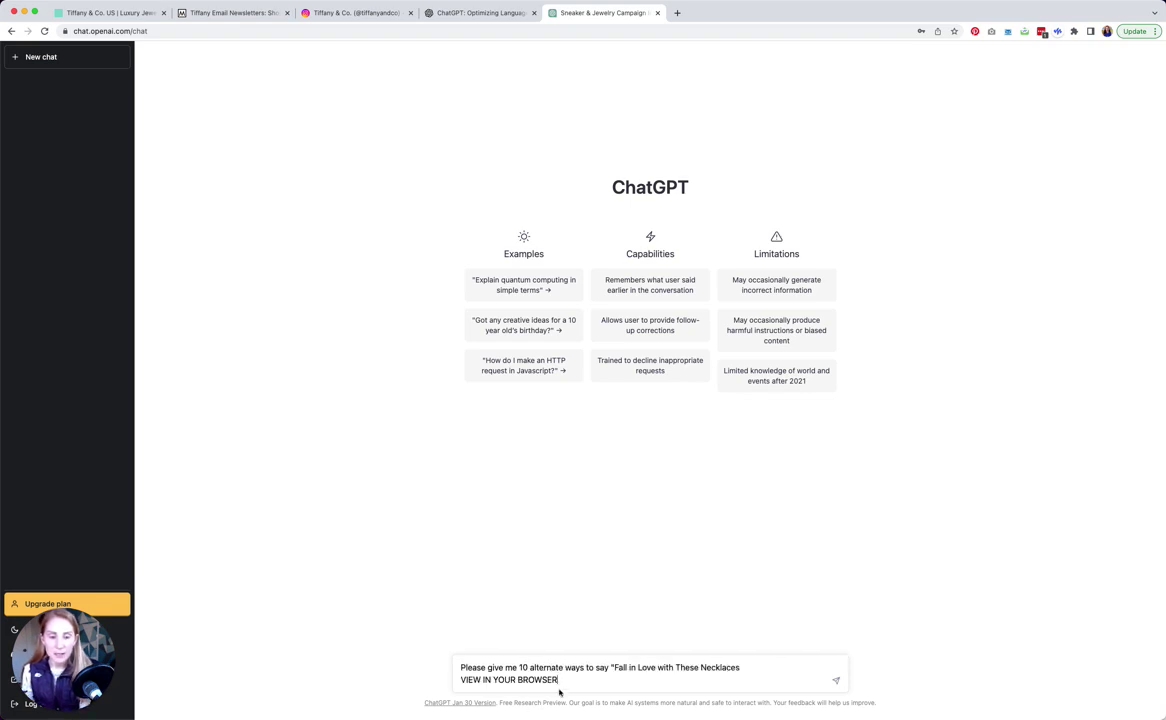
Step: Remove "VIEW IN YOUR BROWSER" from the prompt, close the quotation after "Necklaces" and submit it
{"action": "left_click_drag", "start_coordinate": [558, 679], "coordinate": [461, 678]}
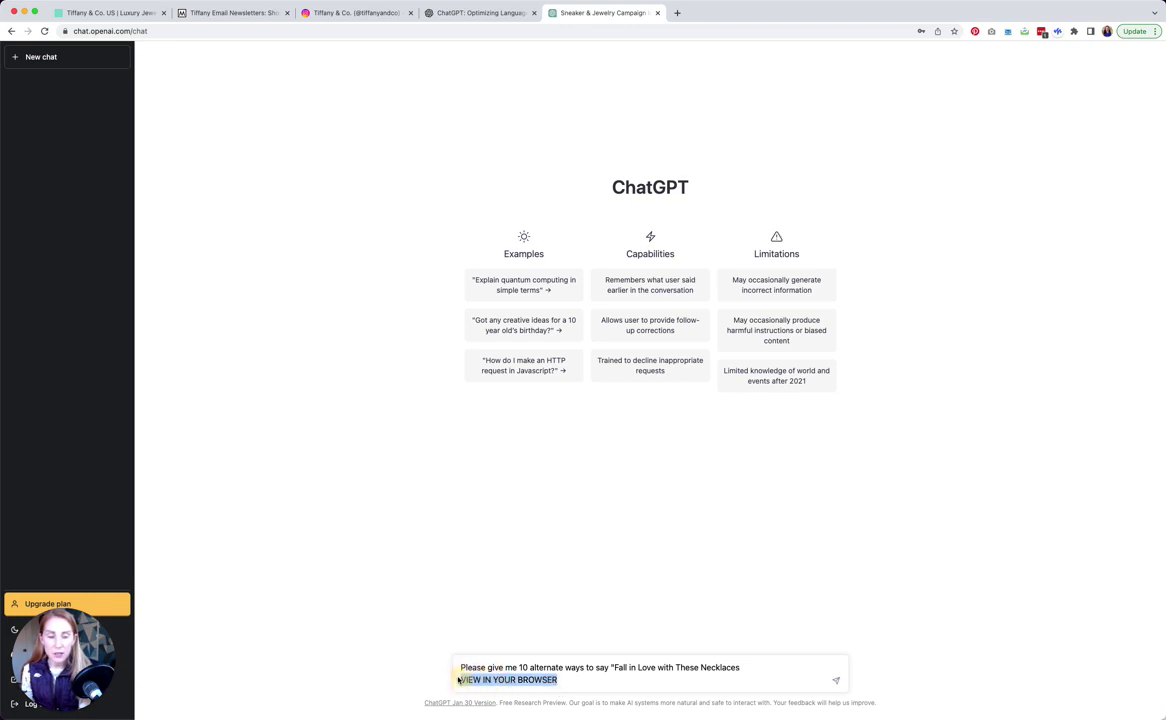
{"action": "type", "text": "\""}
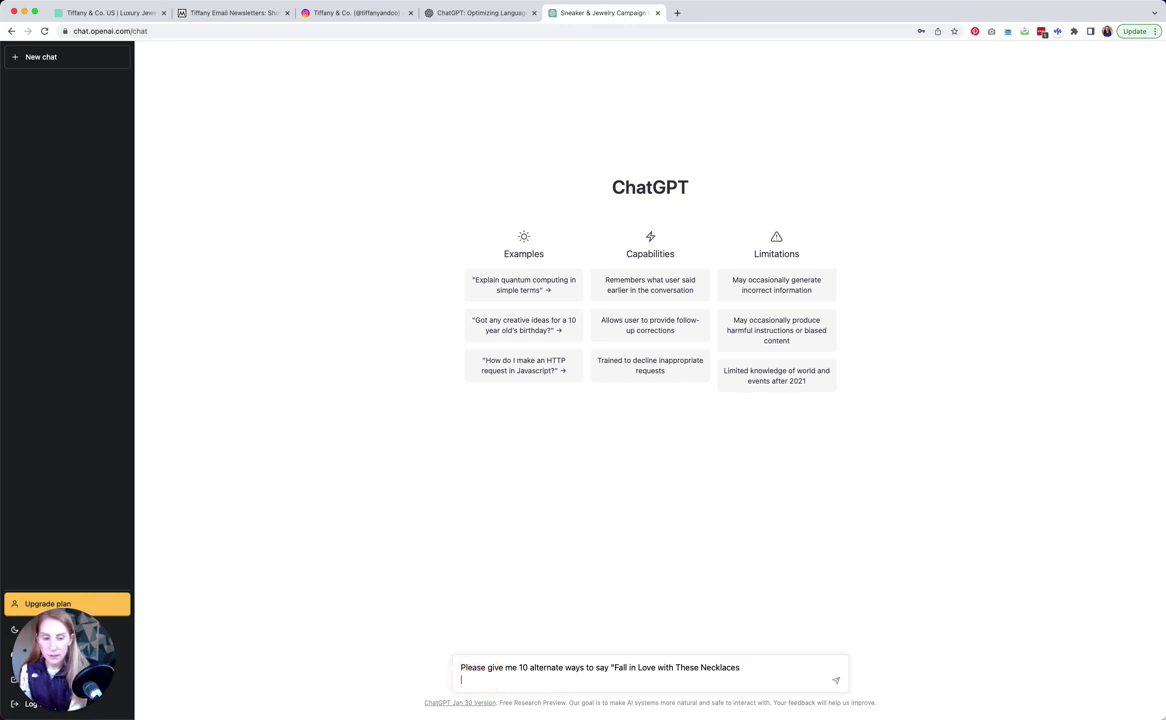
{"action": "key", "text": "BackSpace"}
{"action": "type", "text": "\""}
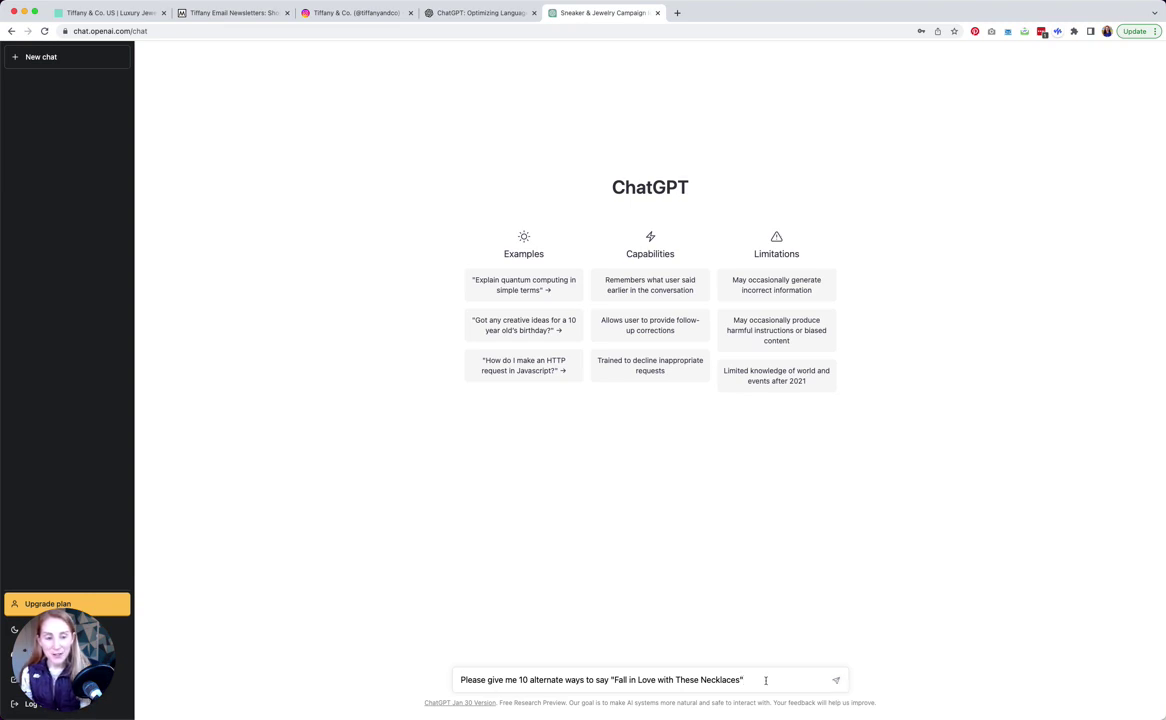
{"action": "left_click", "coordinate": [834, 683]}
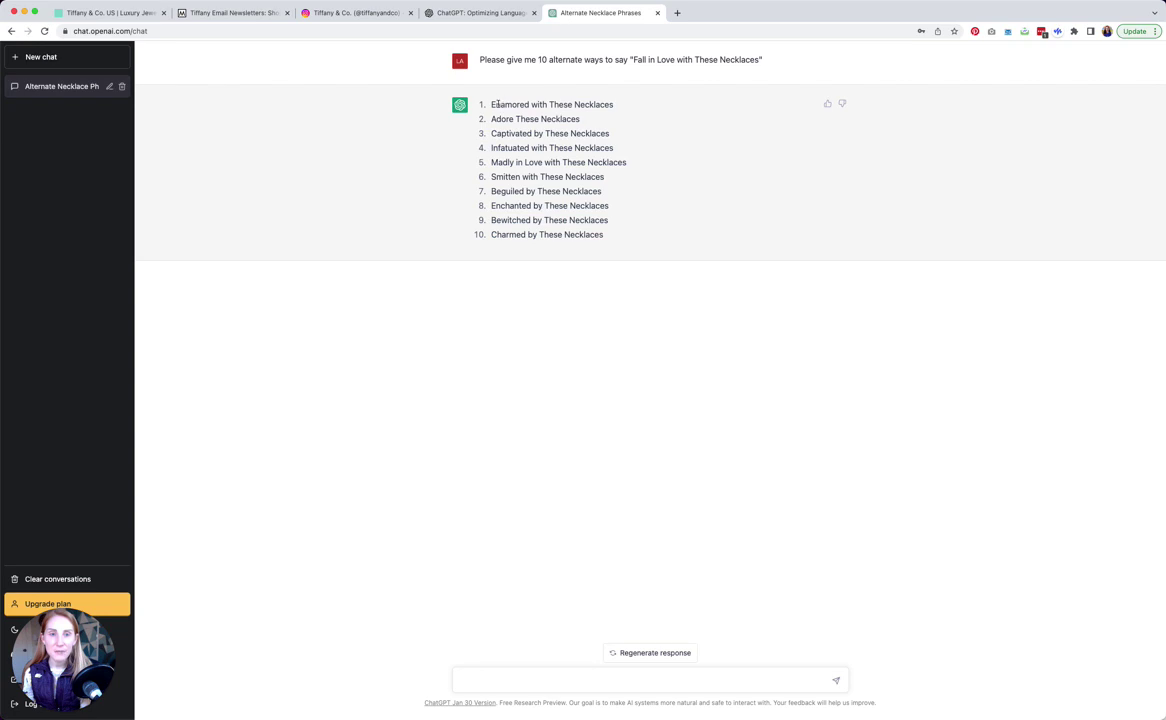
{"action": "left_click", "coordinate": [505, 221]}
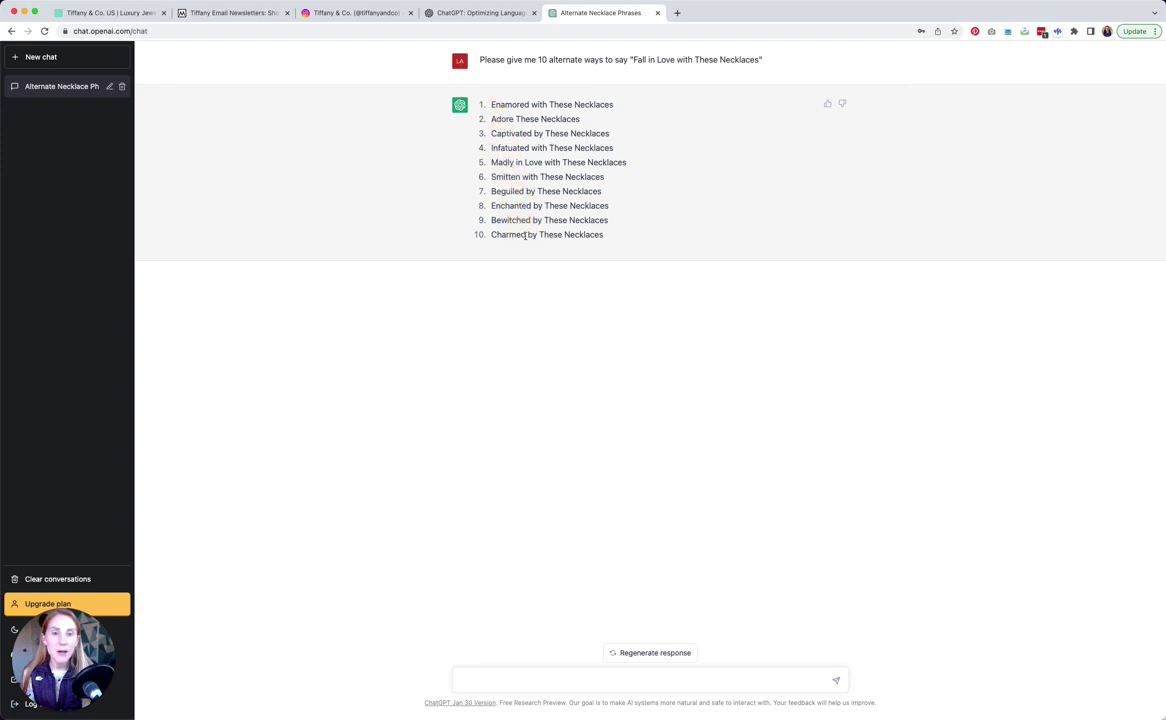
{"action": "left_click_drag", "start_coordinate": [525, 235], "coordinate": [491, 135]}
{"action": "left_click", "coordinate": [493, 135]}
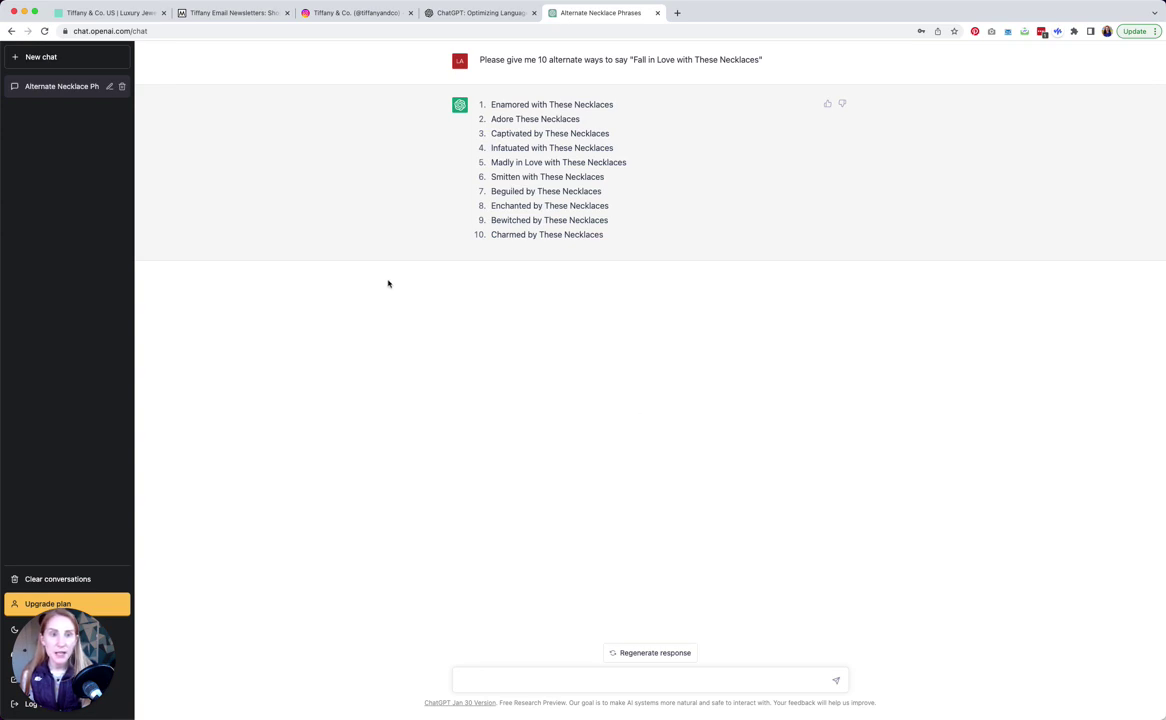
Step: On Tiffany's Instagram profile, open the eyewear collection post and copy its caption text up to "precious stones."
{"action": "left_click", "coordinate": [376, 17]}
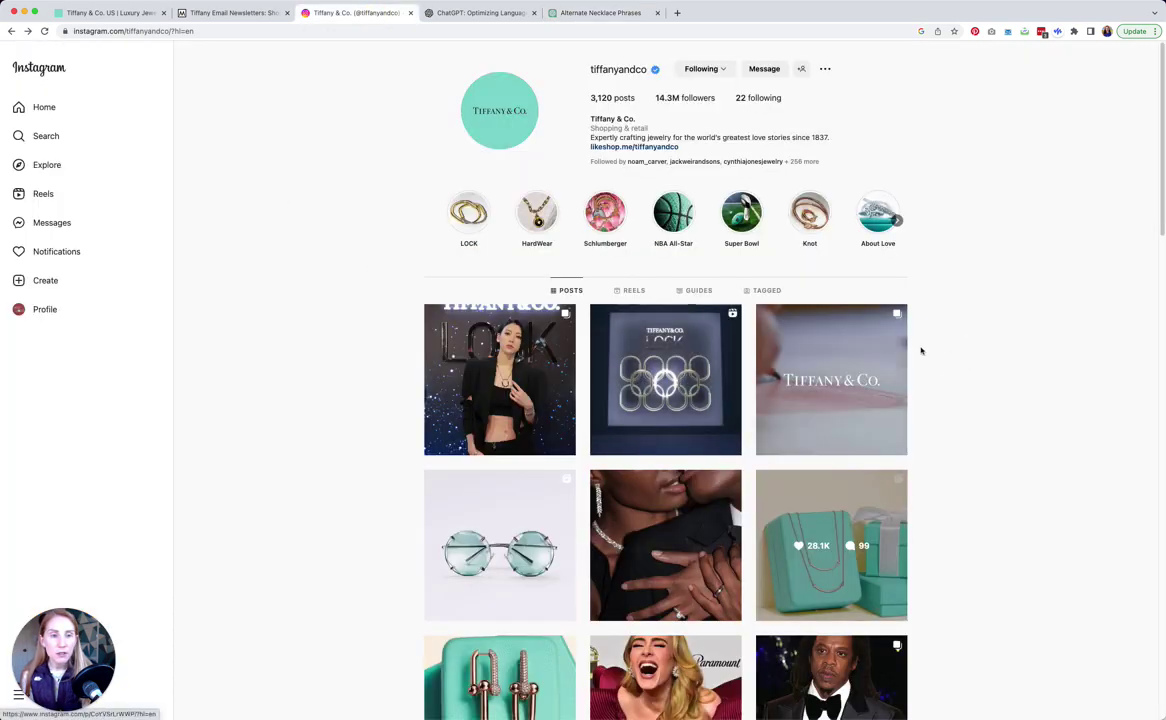
{"action": "left_click", "coordinate": [890, 351]}
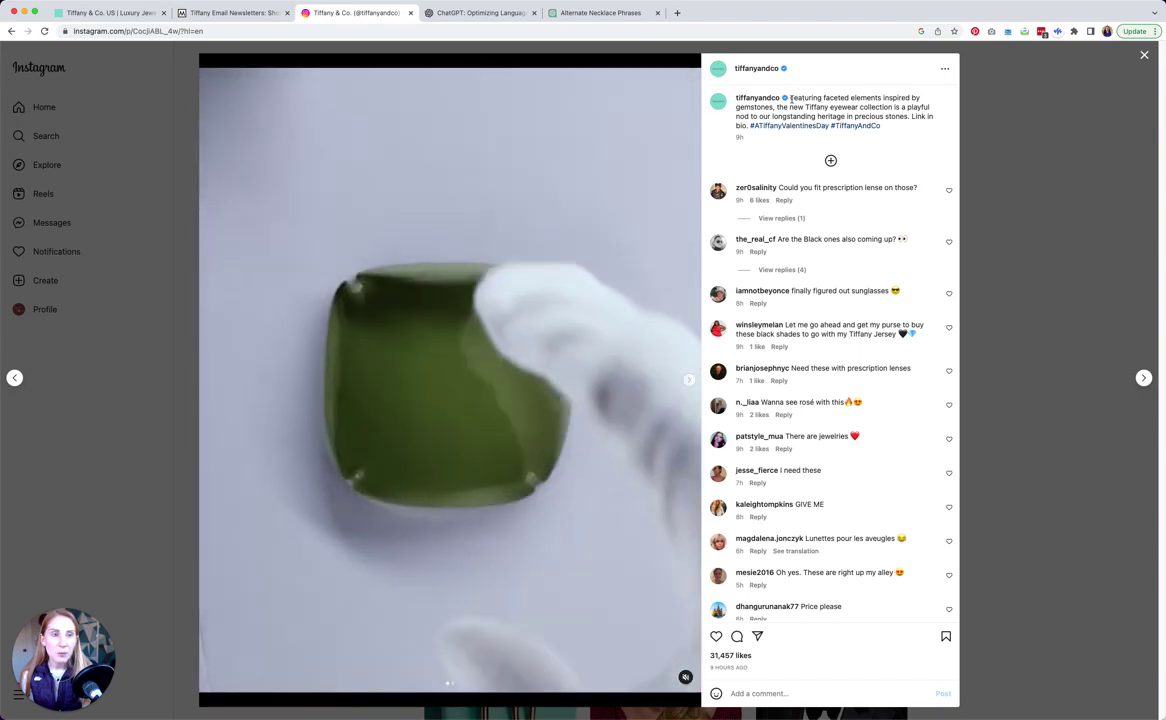
{"action": "left_click_drag", "start_coordinate": [790, 99], "coordinate": [912, 116]}
{"action": "right_click", "coordinate": [912, 116]}
{"action": "left_click", "coordinate": [902, 130]}
Step: Submit the ChatGPT prompt "Please write me a blog post based on this text:" followed by the copied eyewear caption in quotation marks
{"action": "left_click", "coordinate": [574, 14]}
{"action": "left_click", "coordinate": [632, 681]}
{"action": "type", "text": "Plee"}
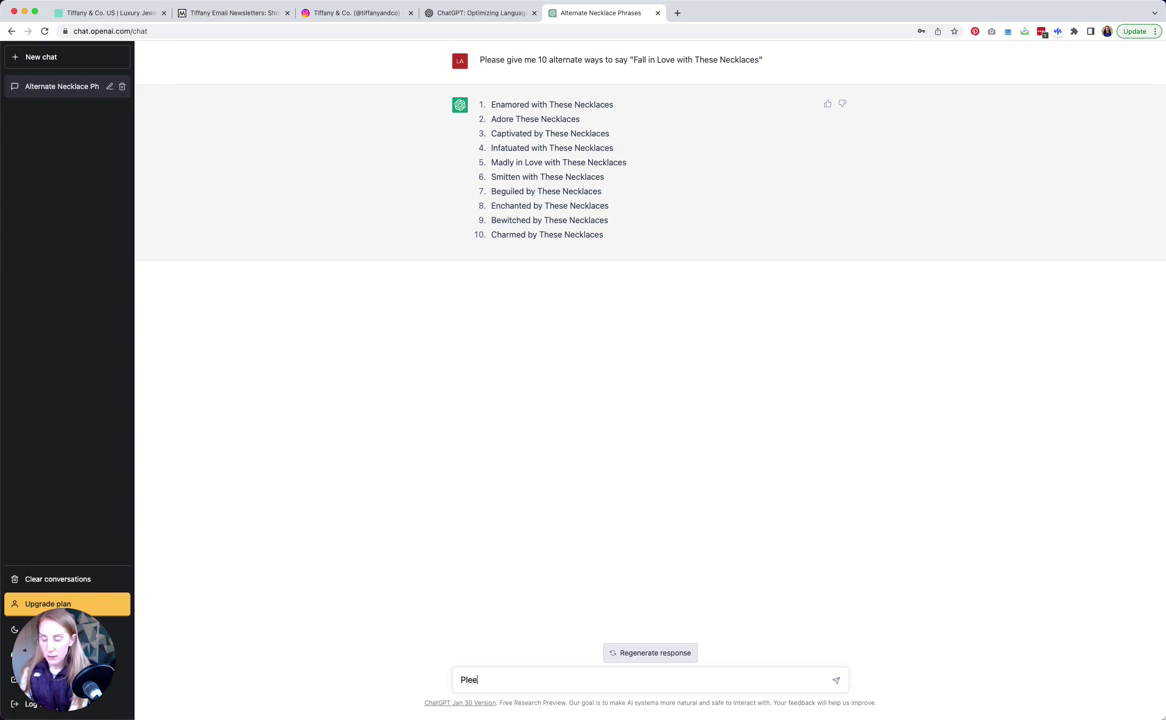
{"action": "key", "text": "BackSpace"}
{"action": "key", "text": "BackSpace"}
{"action": "type", "text": "e write me a blog post "}
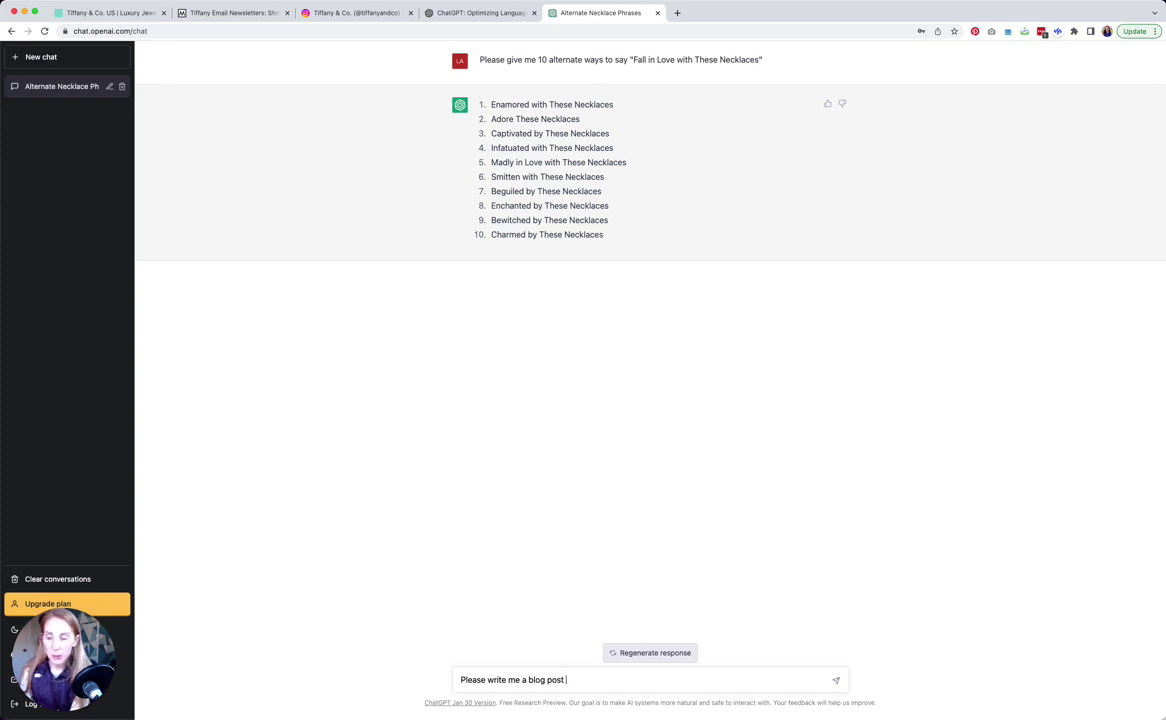
{"action": "type", "text": "based "}
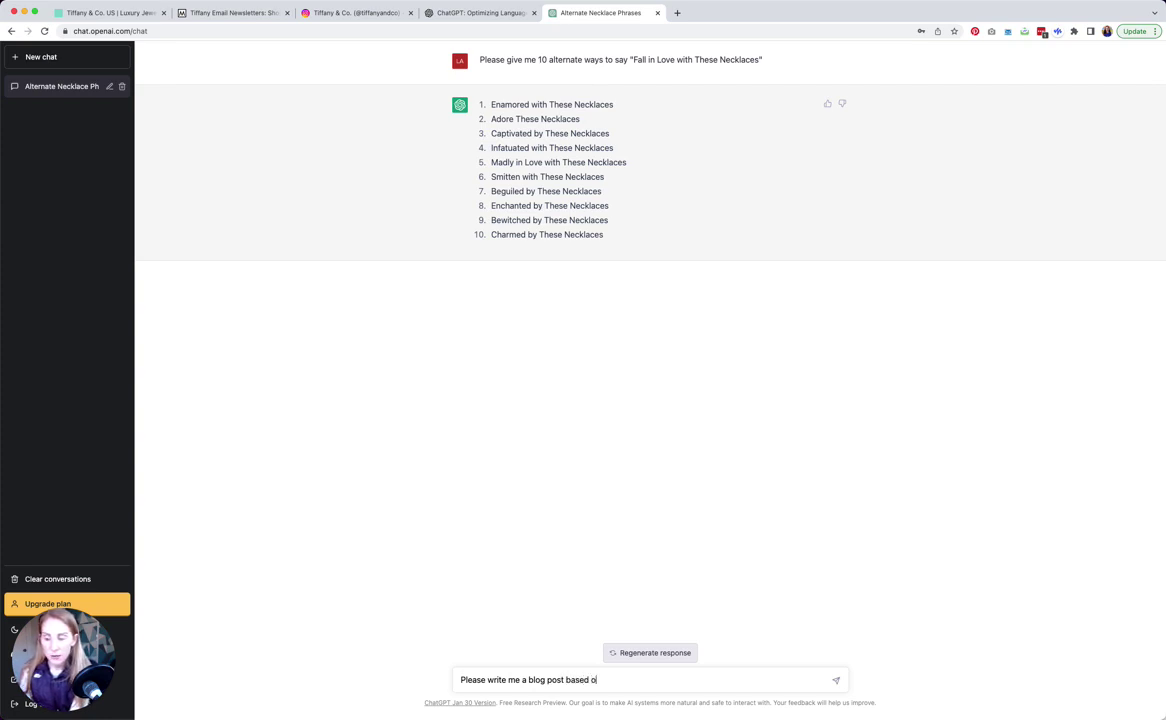
{"action": "type", "text": "on this text:"}
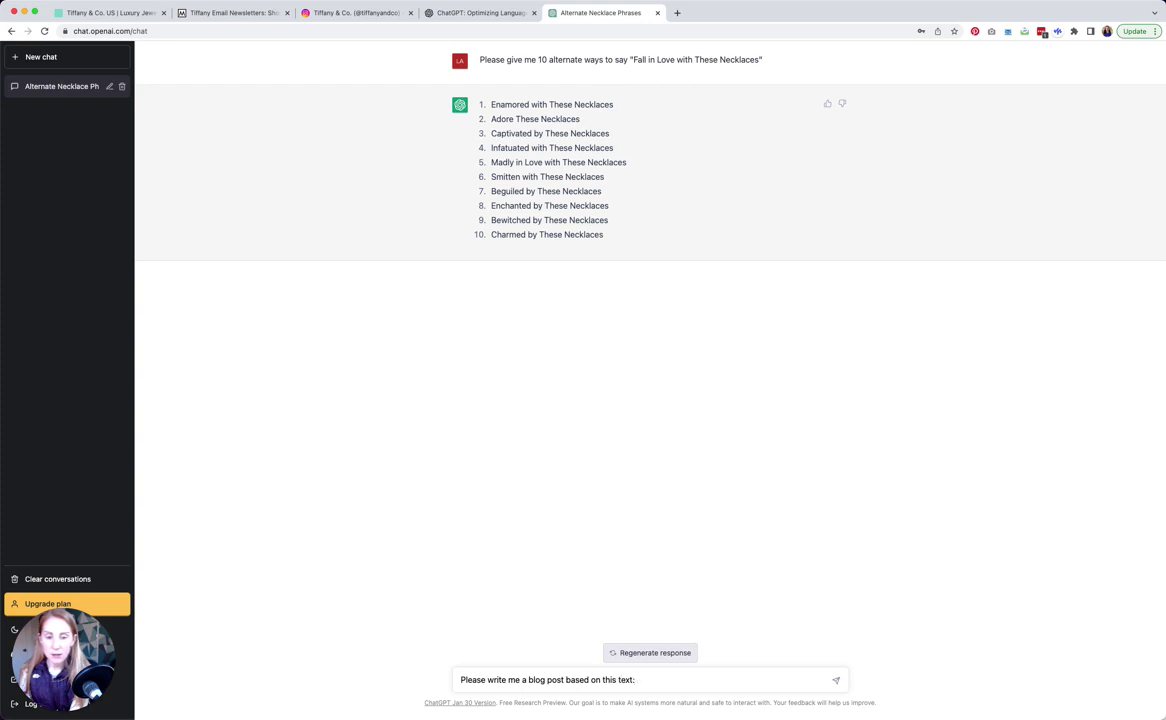
{"action": "key", "text": "super+v"}
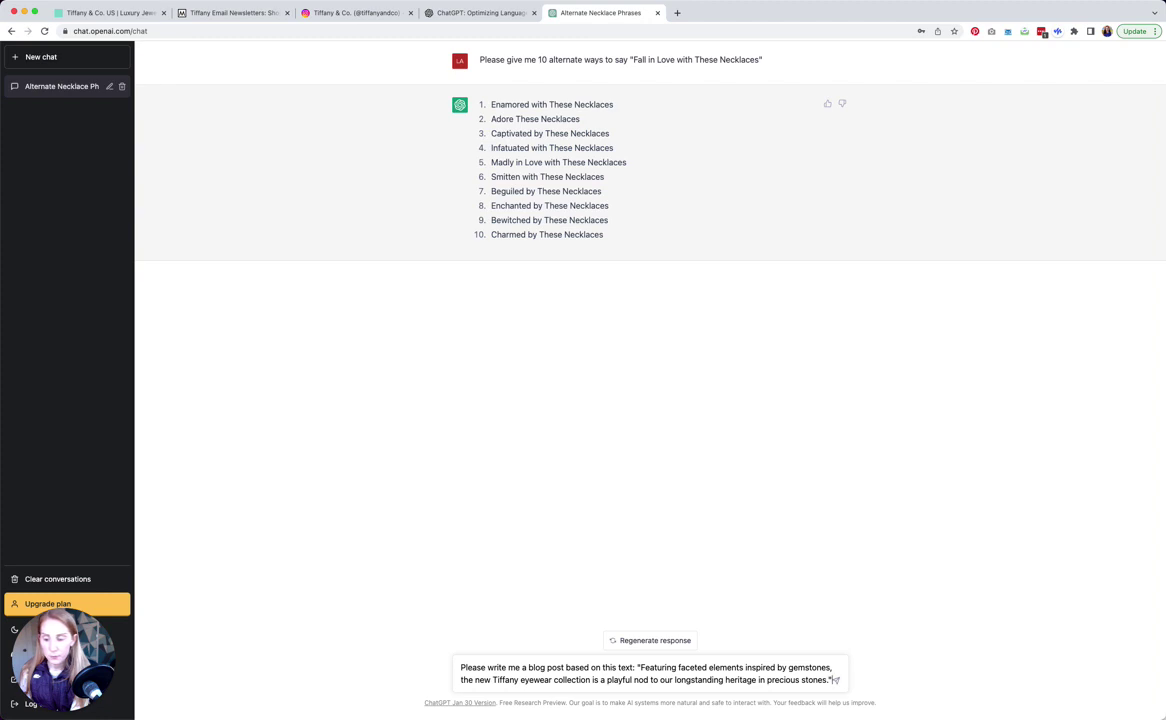
{"action": "key", "text": "Return"}
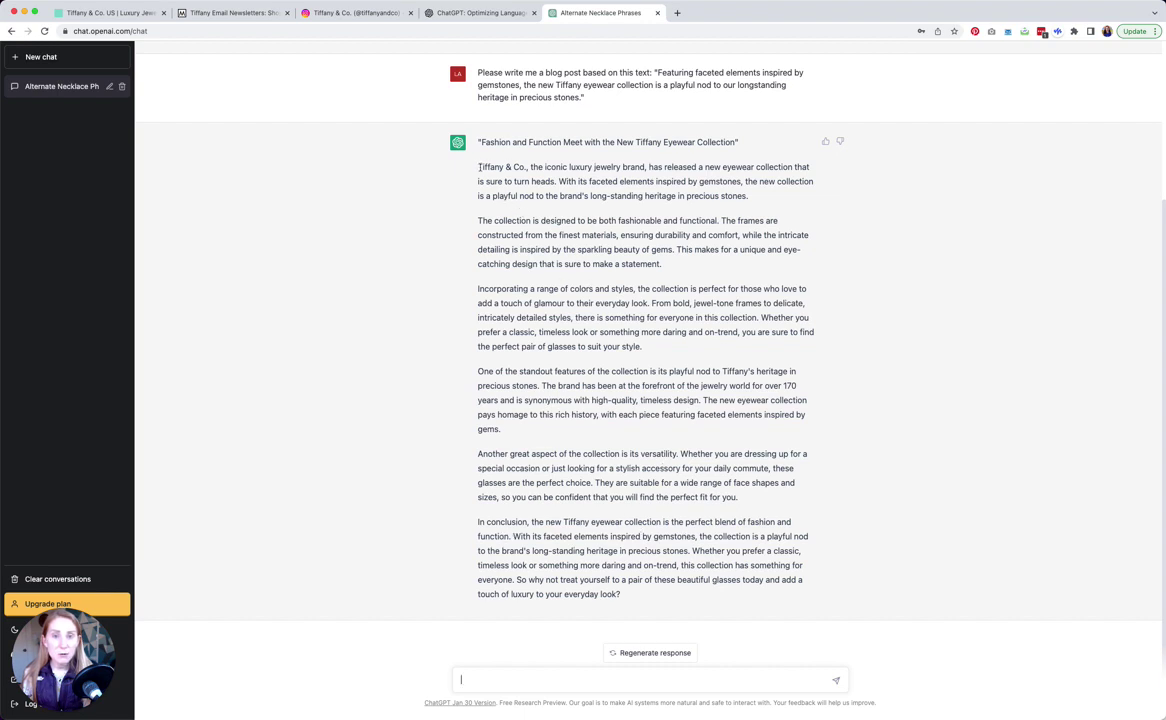
Step: Review the generated eyewear blog post and compare it with the caption quoted in the prompt
{"action": "left_click_drag", "start_coordinate": [479, 167], "coordinate": [644, 572]}
{"action": "left_click", "coordinate": [640, 565]}
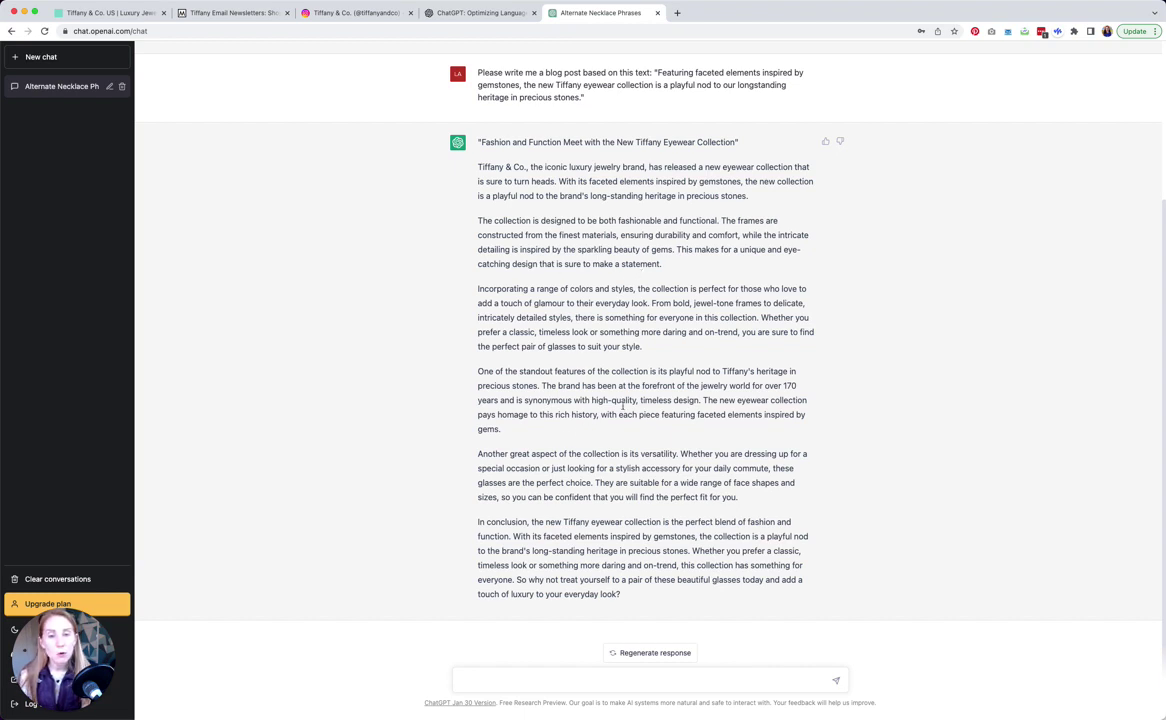
{"action": "left_click_drag", "start_coordinate": [489, 196], "coordinate": [520, 164]}
{"action": "left_click", "coordinate": [703, 606]}
{"action": "left_click", "coordinate": [520, 195]}
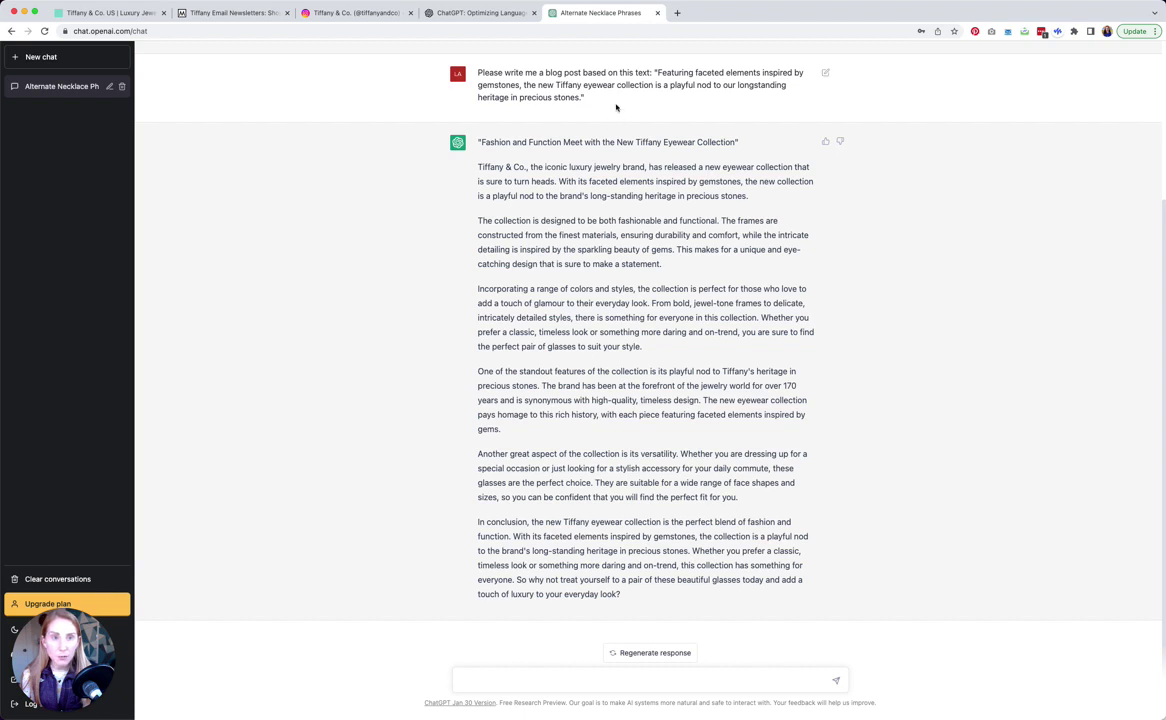
{"action": "left_click_drag", "start_coordinate": [656, 72], "coordinate": [590, 106]}
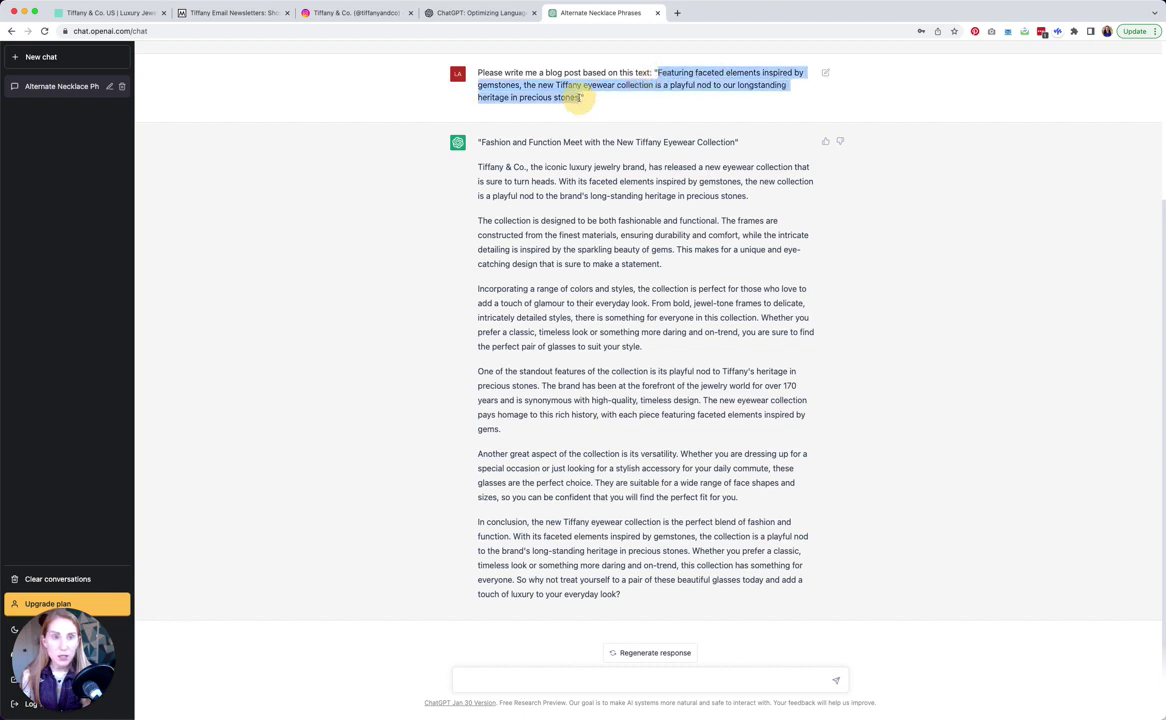
{"action": "left_click", "coordinate": [580, 97]}
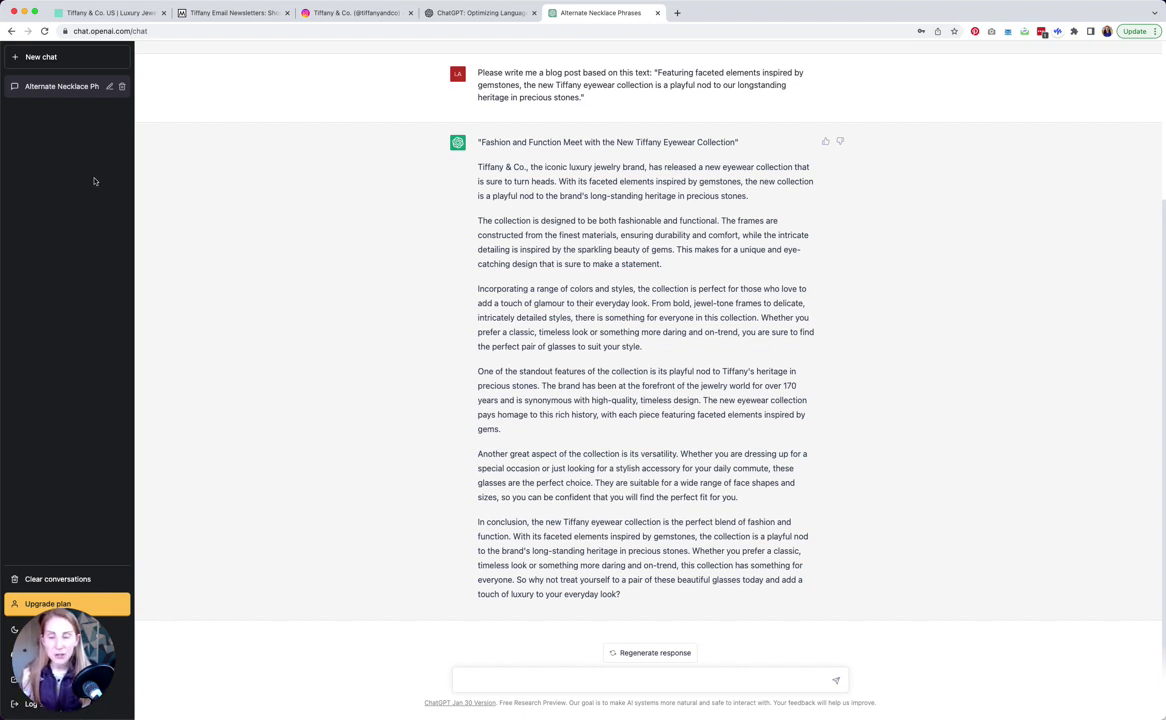
Step: Look through Tiffany's homepage for website copy, down to the "From the Source" section about diamonds
{"action": "left_click", "coordinate": [92, 18]}
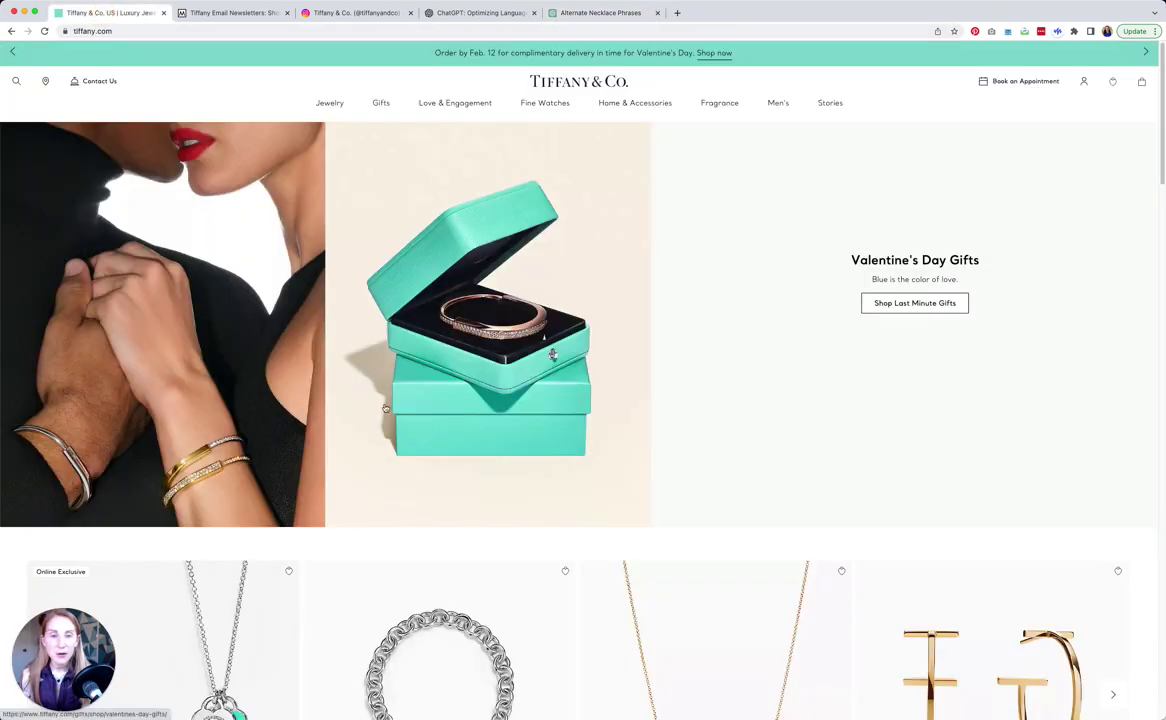
{"action": "scroll", "coordinate": [708, 430], "scroll_direction": "down", "scroll_amount": 5}
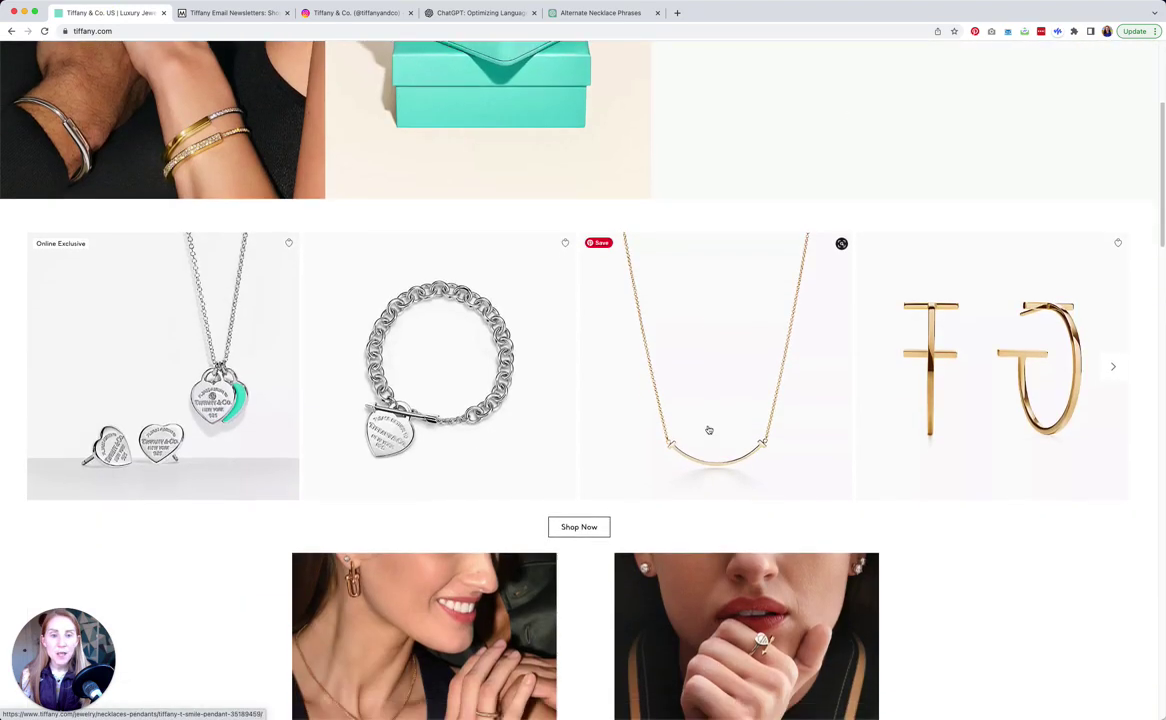
{"action": "scroll", "coordinate": [708, 430], "scroll_direction": "down", "scroll_amount": 2}
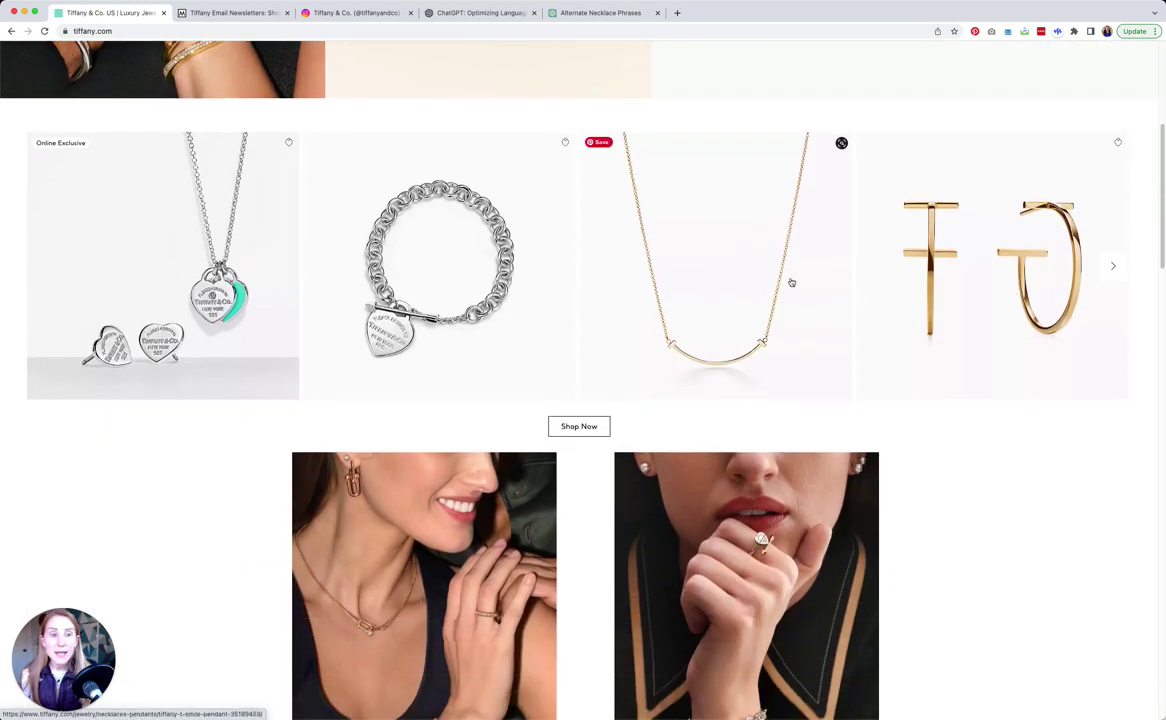
{"action": "scroll", "coordinate": [1067, 512], "scroll_direction": "down", "scroll_amount": 3}
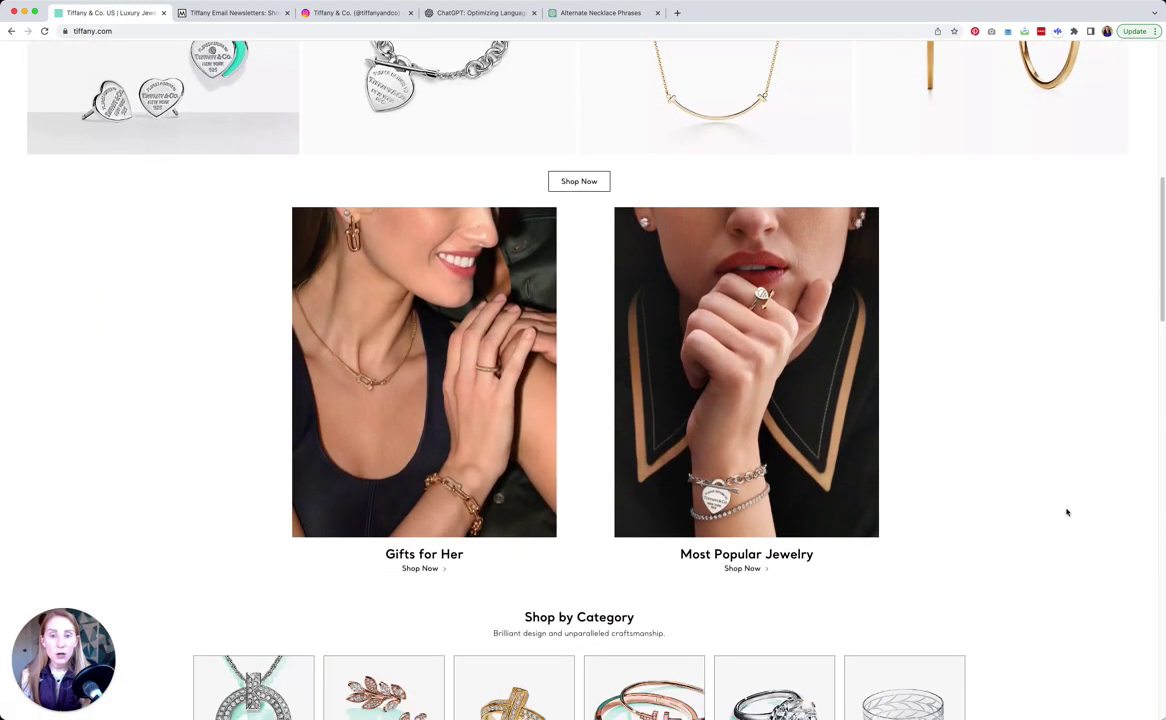
{"action": "scroll", "coordinate": [1067, 512], "scroll_direction": "down", "scroll_amount": 4}
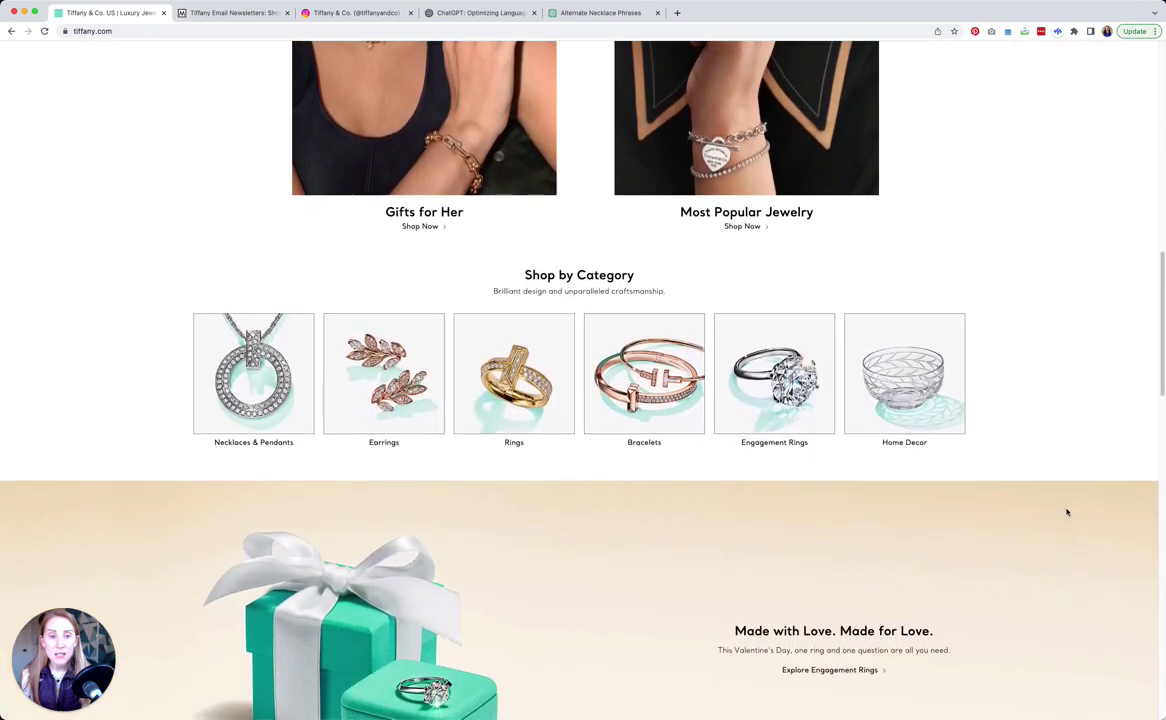
{"action": "scroll", "coordinate": [1067, 512], "scroll_direction": "up", "scroll_amount": 10}
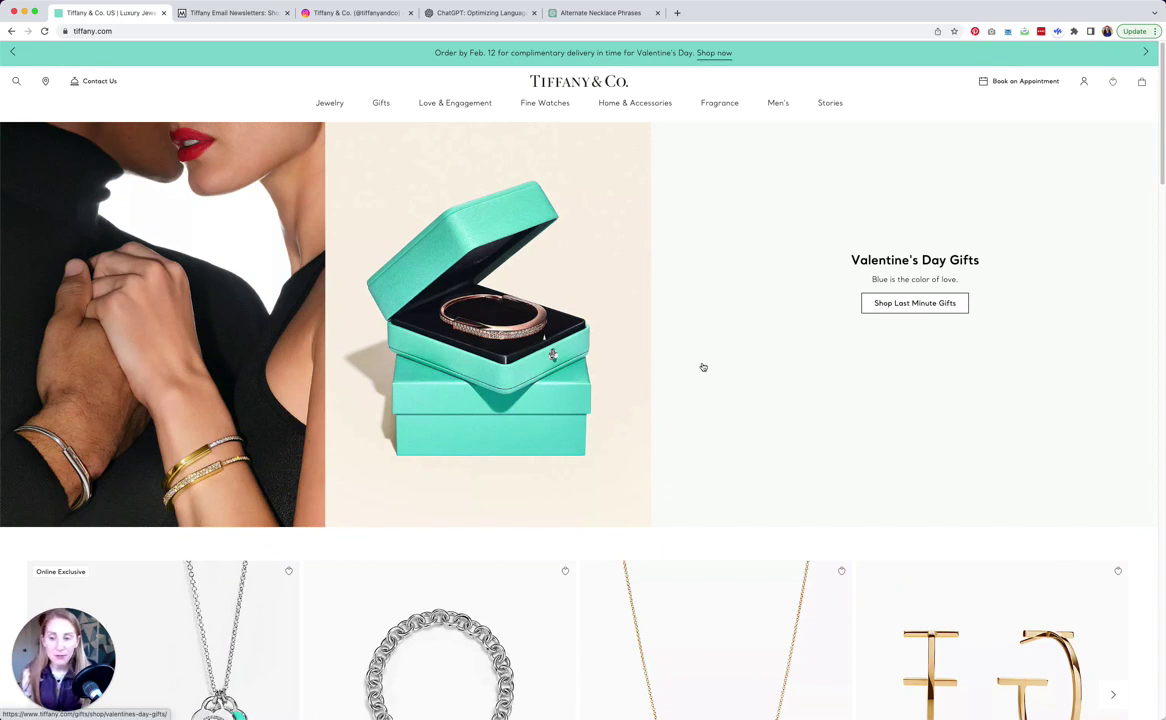
{"action": "scroll", "coordinate": [702, 366], "scroll_direction": "down", "scroll_amount": 20}
{"action": "scroll", "coordinate": [702, 366], "scroll_direction": "down", "scroll_amount": 5}
{"action": "scroll", "coordinate": [701, 366], "scroll_direction": "up", "scroll_amount": 15}
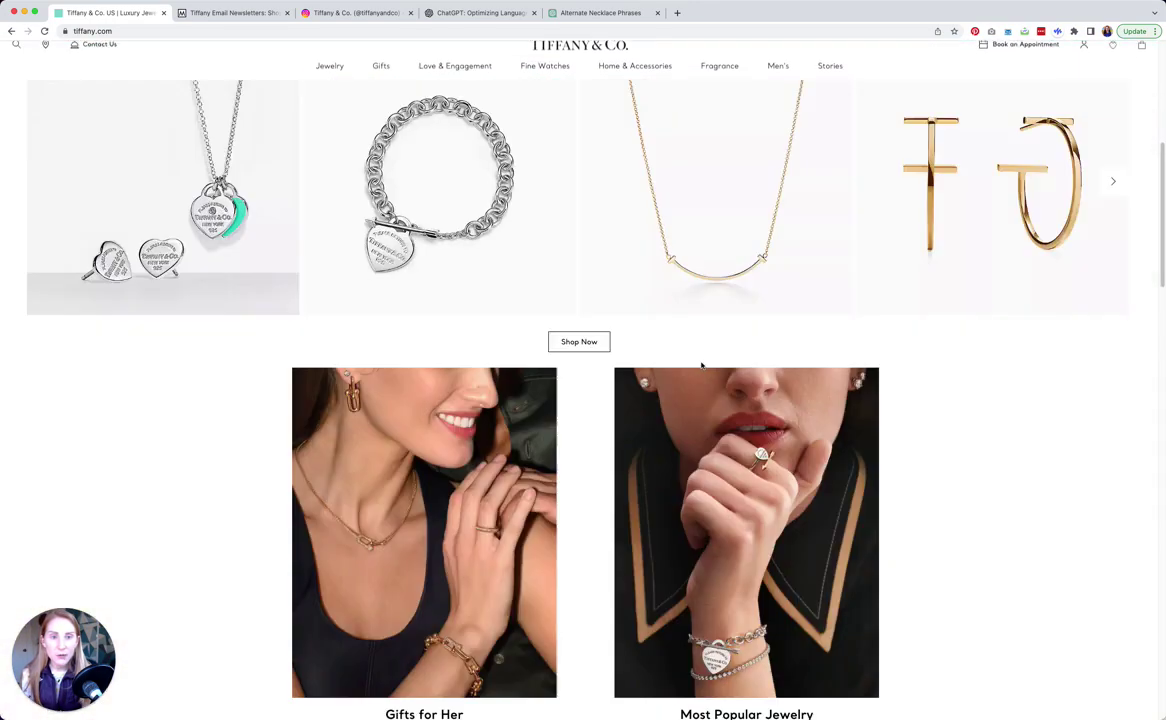
{"action": "scroll", "coordinate": [701, 366], "scroll_direction": "down", "scroll_amount": 15}
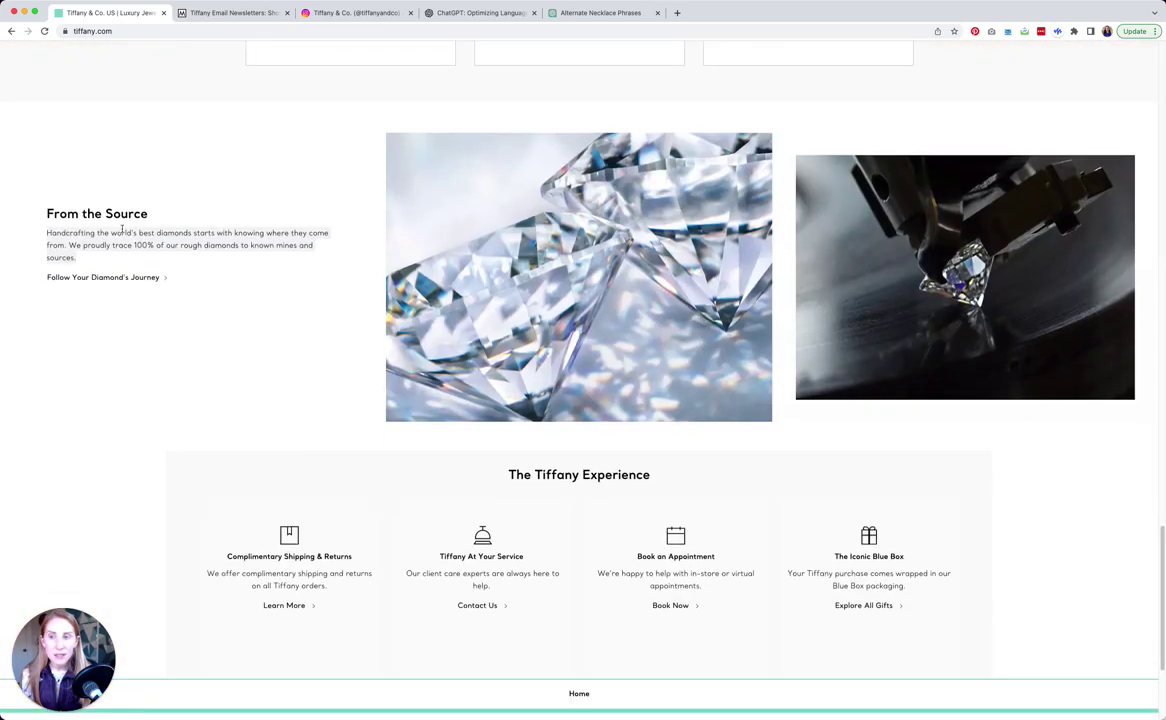
{"action": "left_click", "coordinate": [107, 260]}
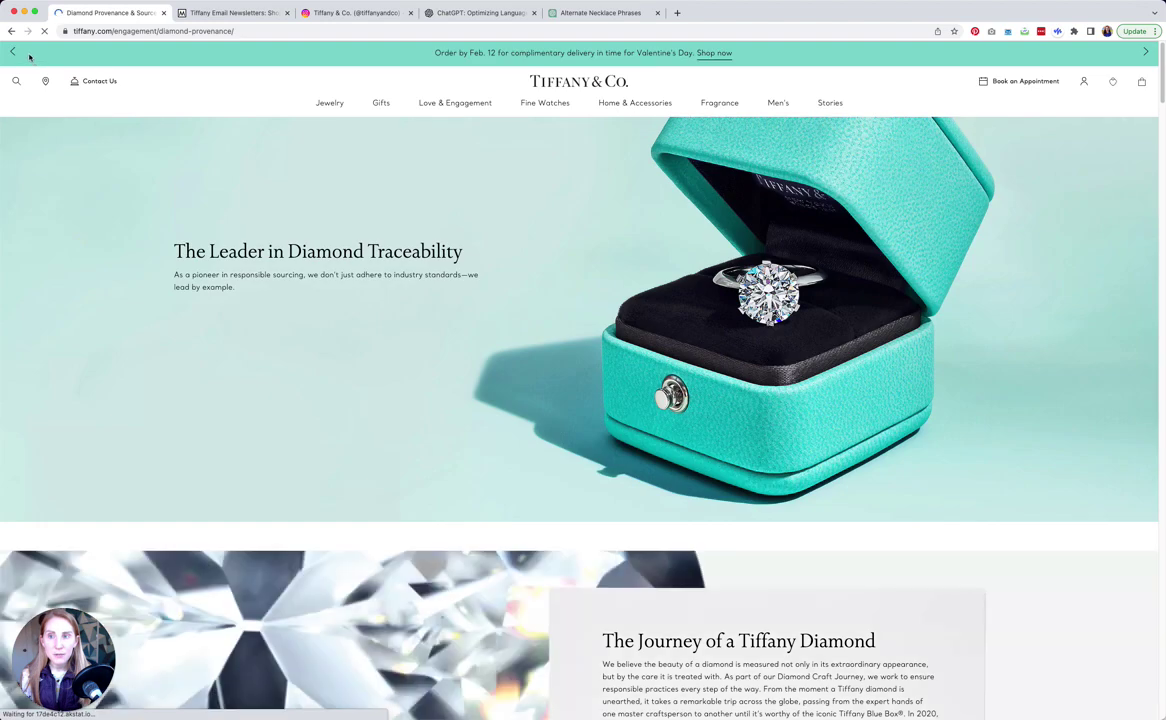
{"action": "key", "text": "super+bracketleft"}
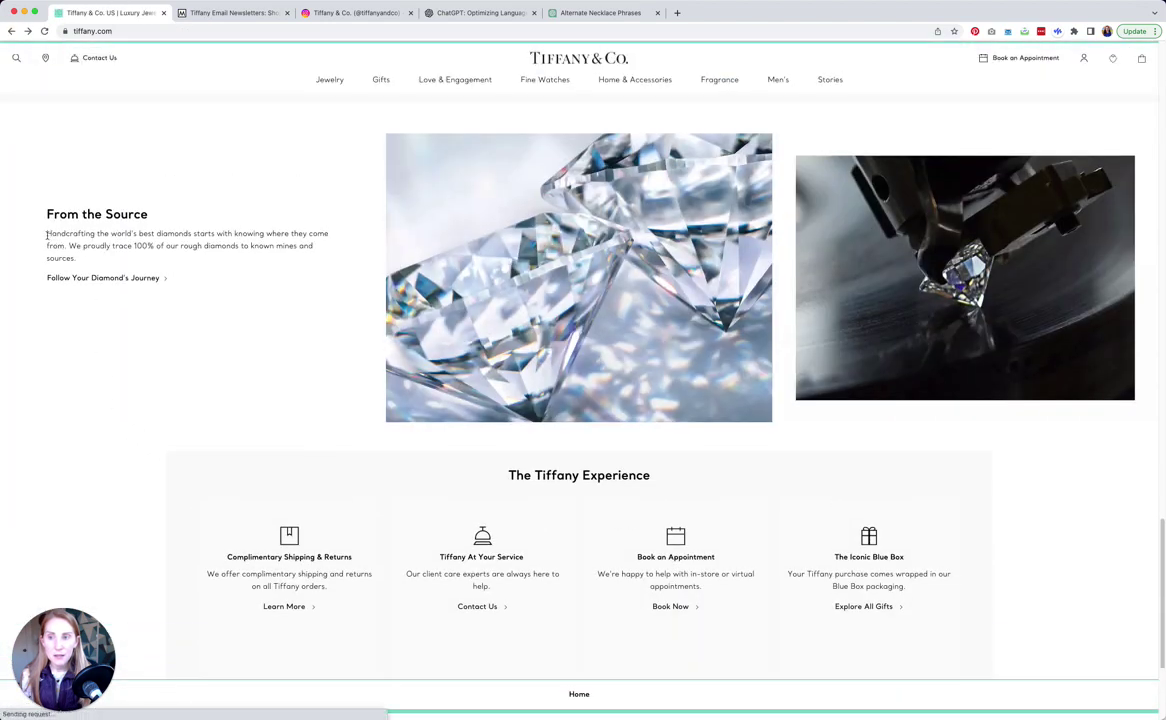
Step: Copy the "From the Source" paragraph, from "Handcrafting the world's best diamonds" to "known mines and sources."
{"action": "left_click_drag", "start_coordinate": [47, 234], "coordinate": [78, 258]}
{"action": "key", "text": "super+c"}
{"action": "right_click", "coordinate": [79, 247]}
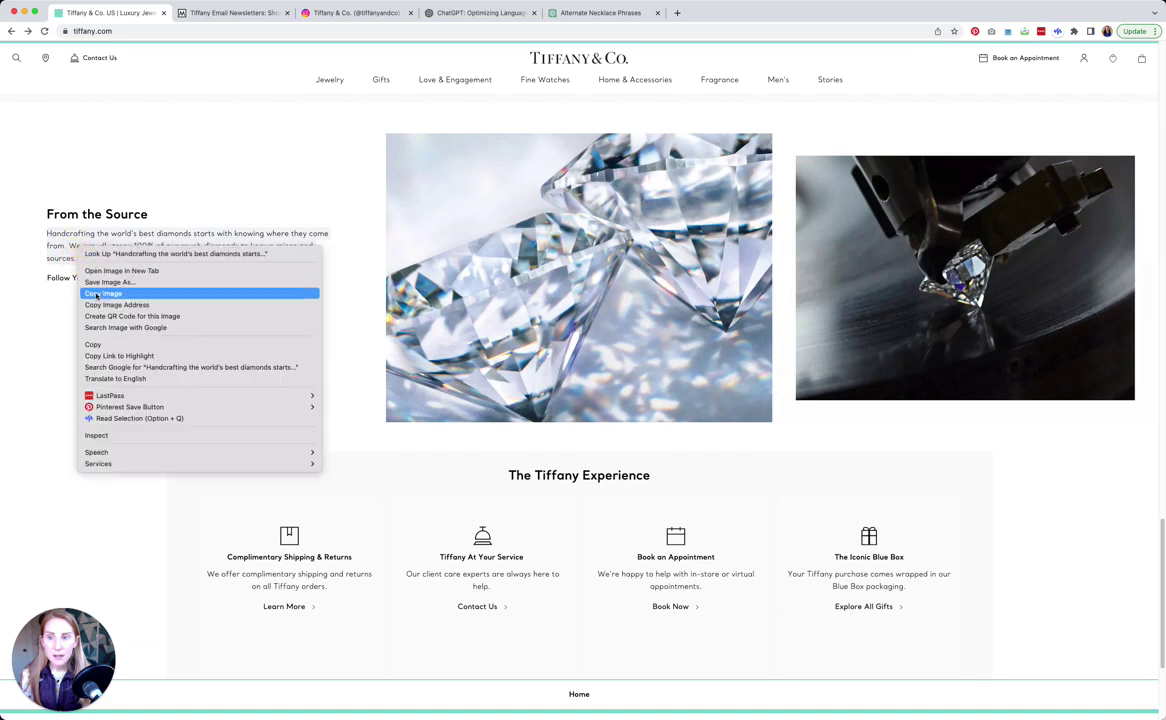
{"action": "left_click", "coordinate": [93, 344]}
Step: In ChatGPT, submit the prompt "Rewrite this text, so it would appeal to Gen Z:" followed by the copied diamond paragraph in quotation marks
{"action": "left_click", "coordinate": [563, 18]}
{"action": "left_click", "coordinate": [523, 681]}
{"action": "type", "text": "Rewrite this te"}
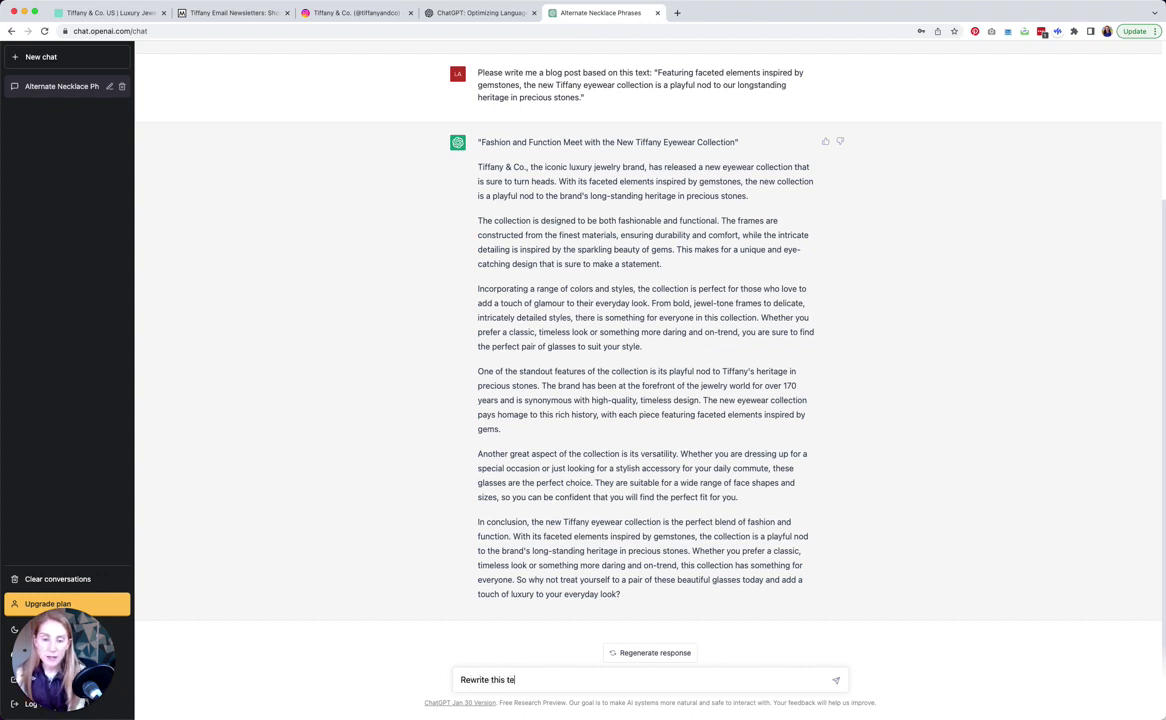
{"action": "type", "text": "xt, so it would appear"}
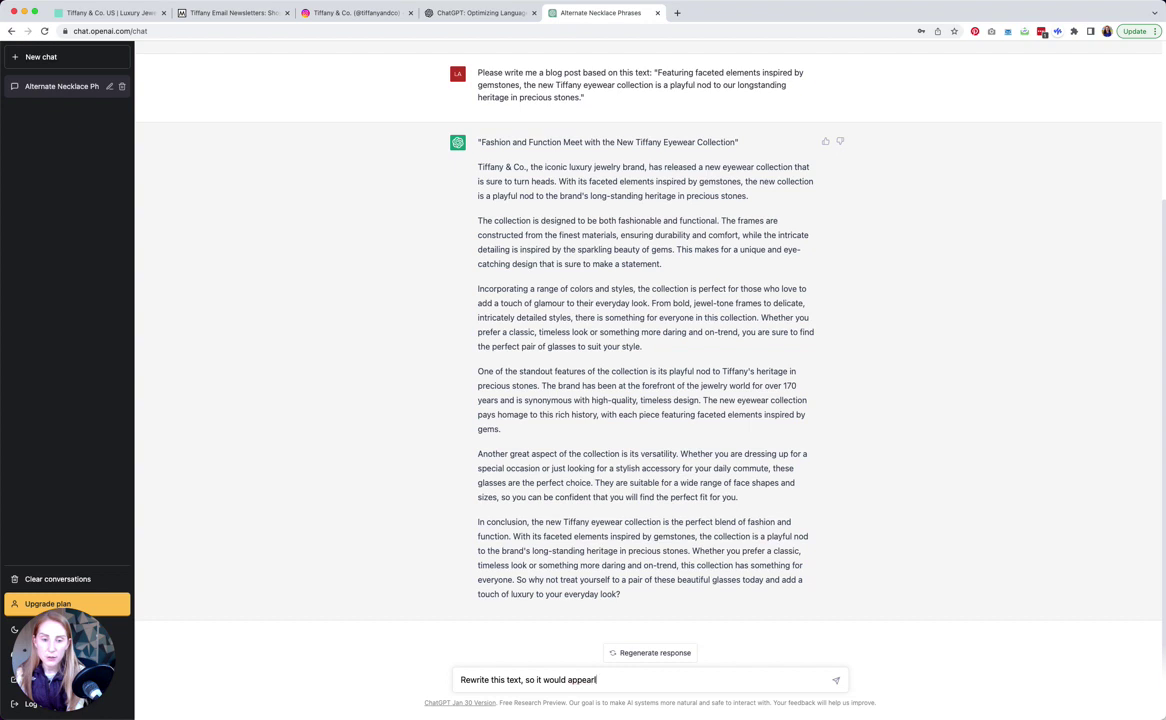
{"action": "key", "text": "BackSpace"}
{"action": "type", "text": "l to Gen Z"}
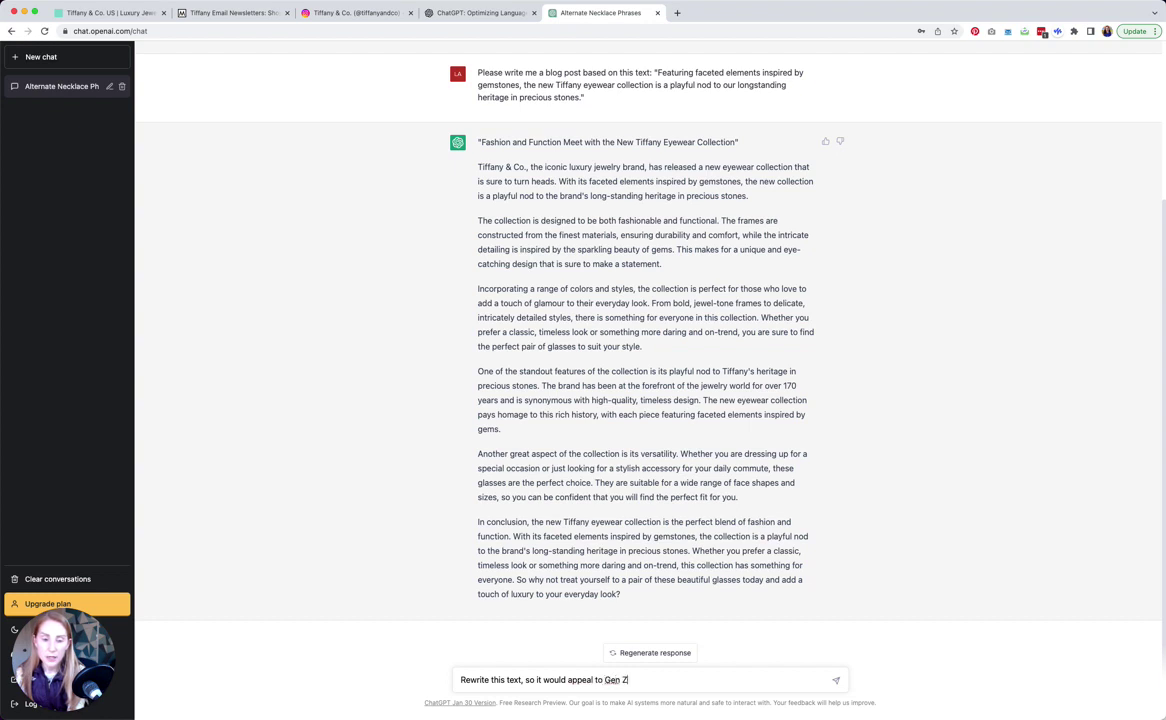
{"action": "type", "text": ": \""}
{"action": "key", "text": "super+v"}
{"action": "key", "text": "Return"}
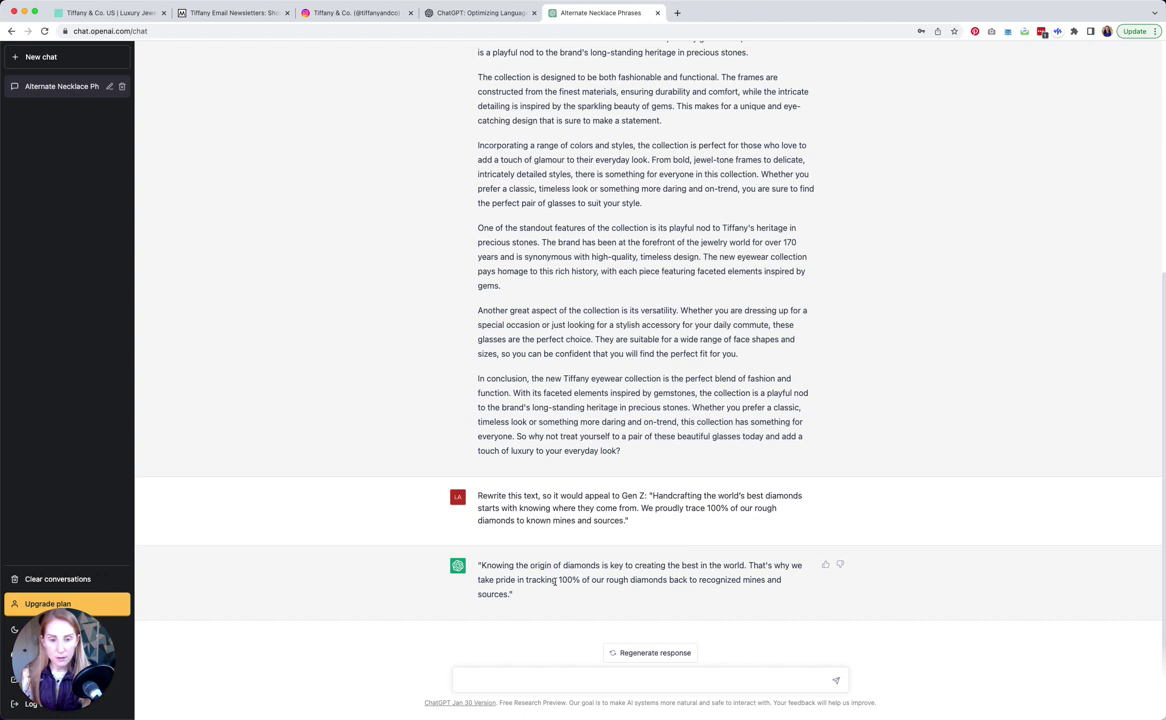
Step: Regenerate the Gen Z rewrite twice, reviewing the wording of each new version
{"action": "left_click", "coordinate": [614, 652]}
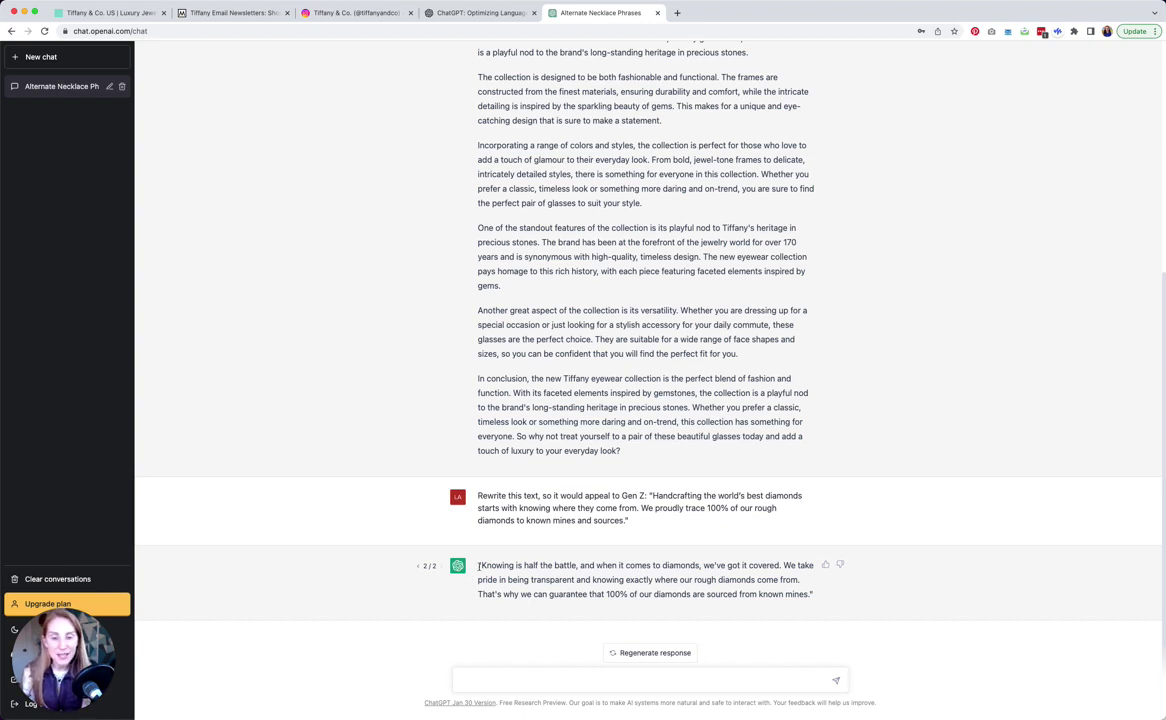
{"action": "left_click_drag", "start_coordinate": [485, 567], "coordinate": [781, 569]}
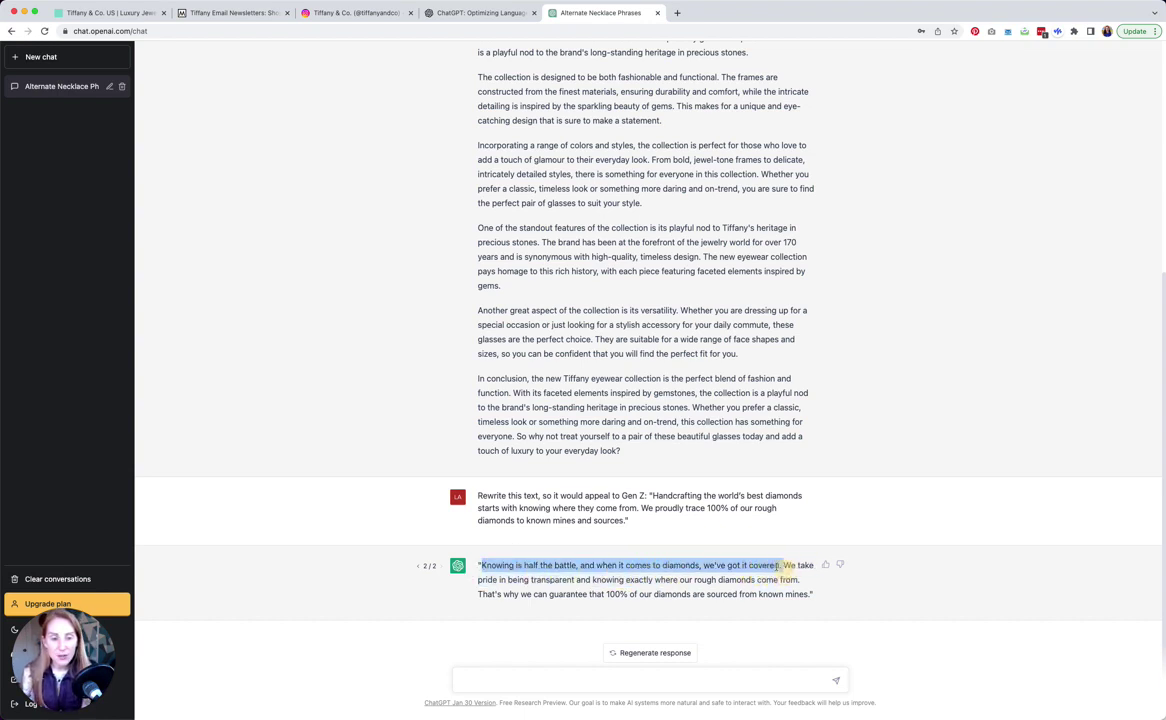
{"action": "left_click", "coordinate": [754, 567]}
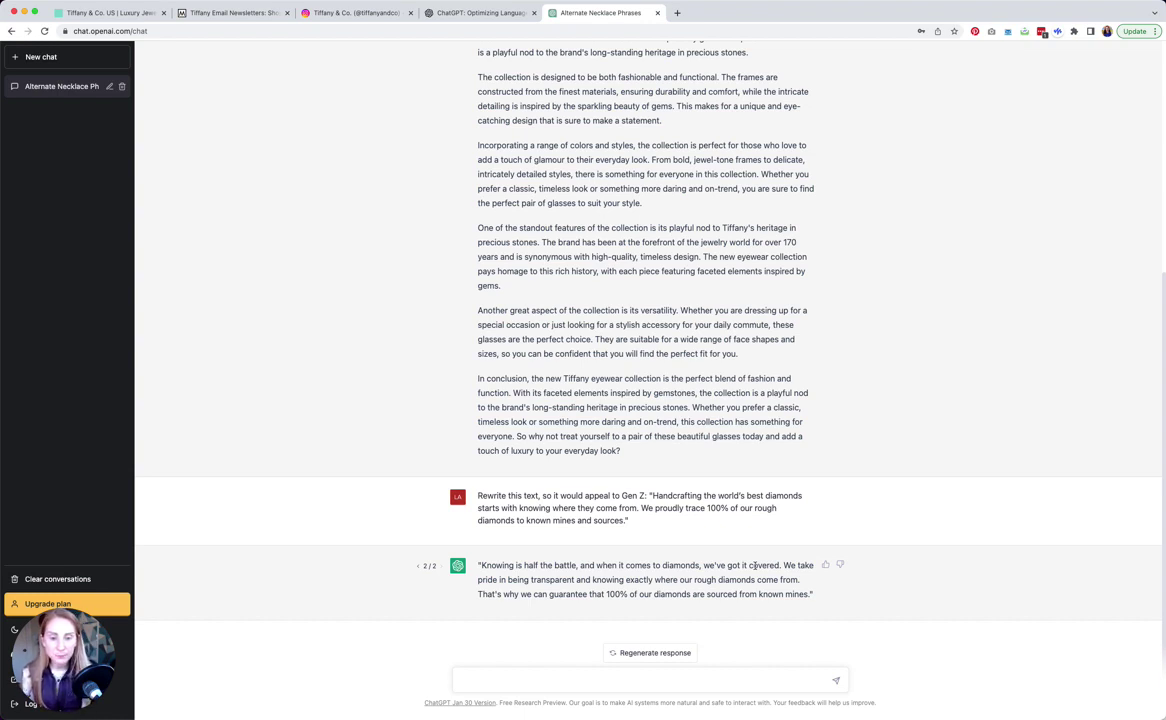
{"action": "left_click", "coordinate": [627, 652]}
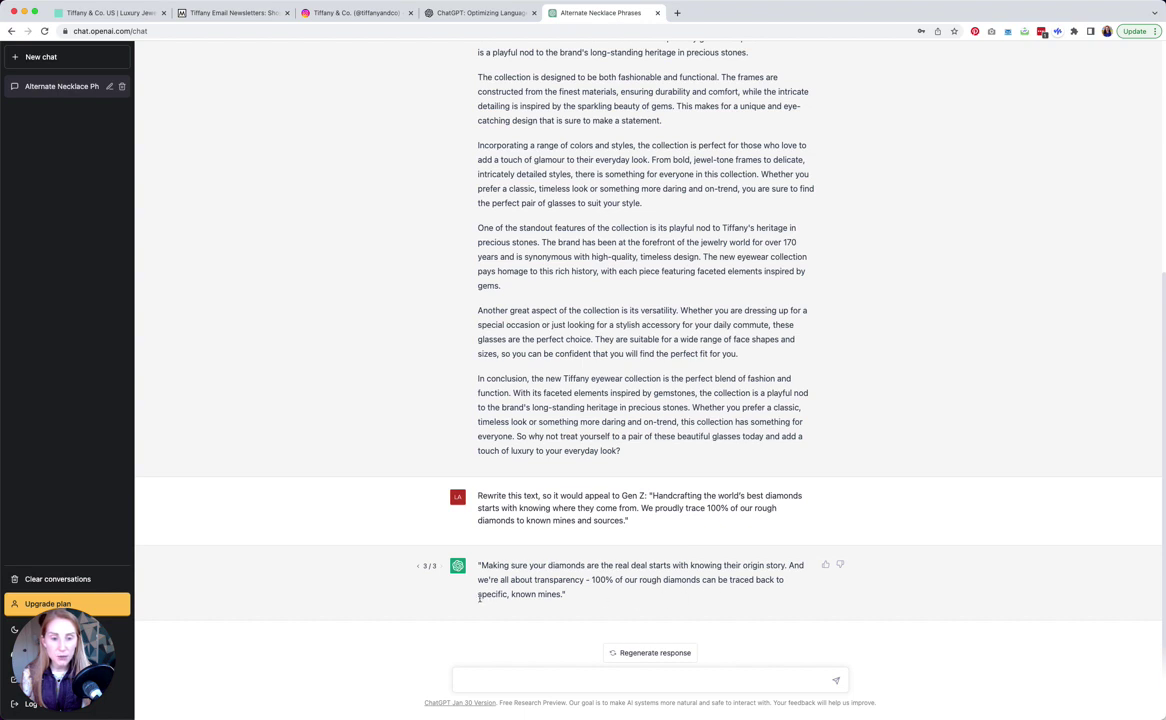
{"action": "left_click", "coordinate": [652, 517]}
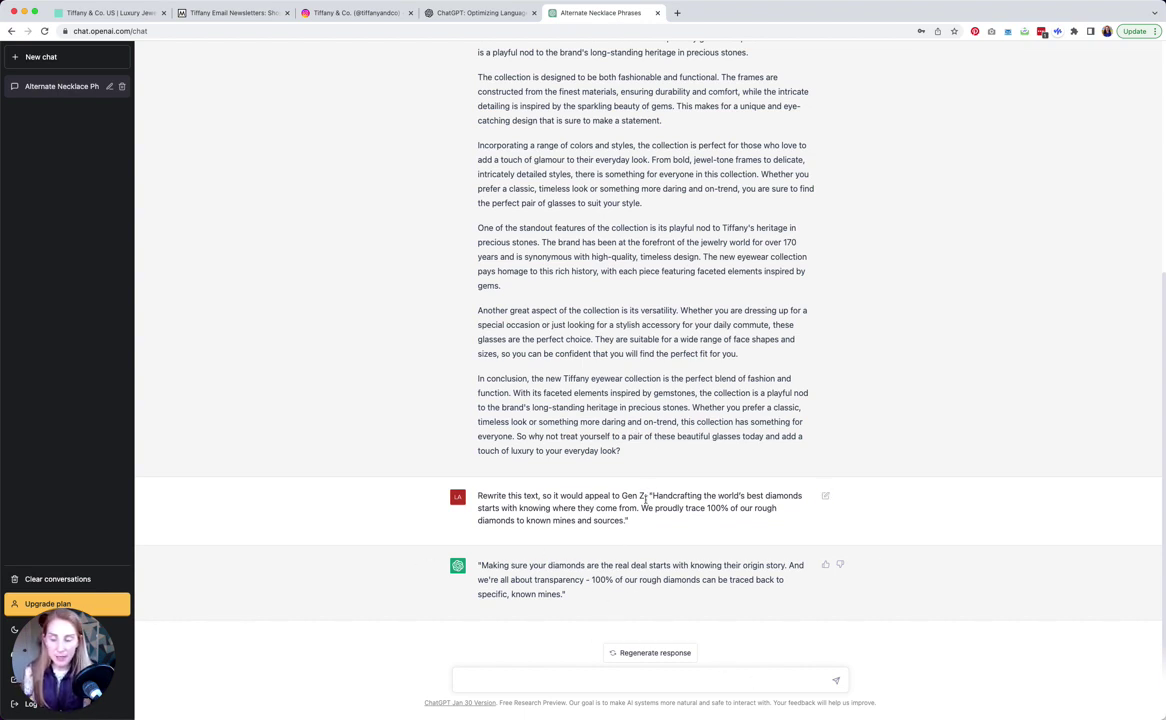
Step: Return to Tiffany's homepage and view the Valentine's Day Gifts banner with the blue box
{"action": "left_click", "coordinate": [513, 679]}
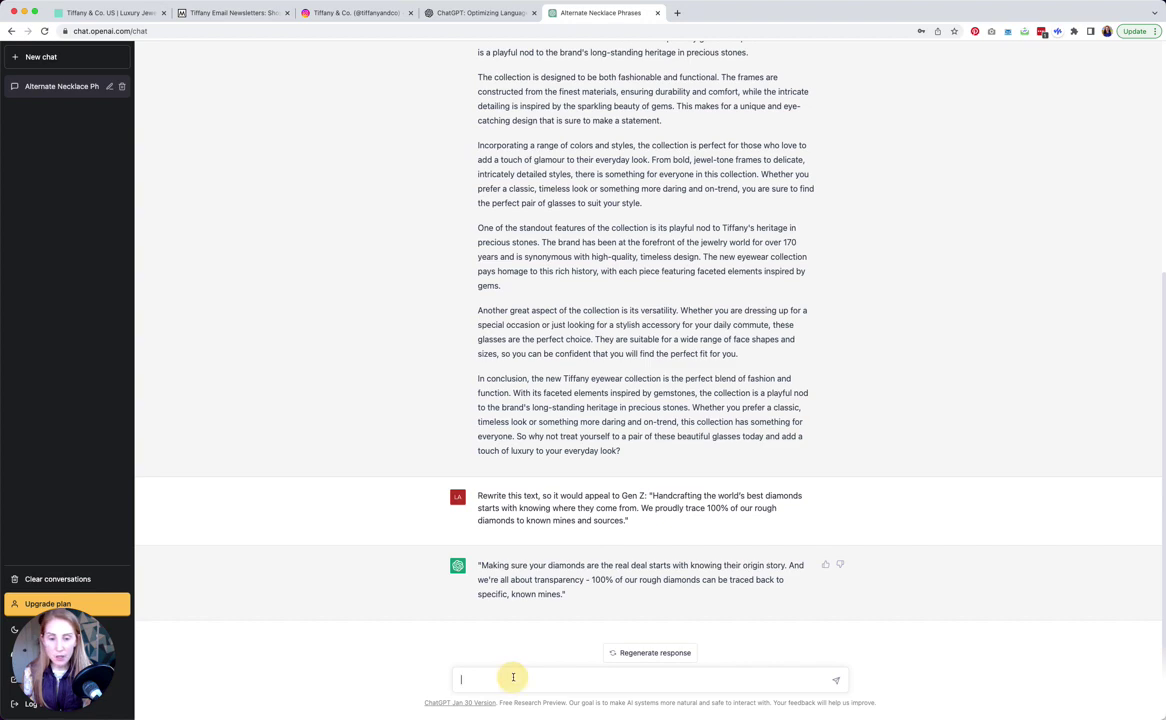
{"action": "left_click", "coordinate": [128, 13]}
{"action": "scroll", "coordinate": [262, 194], "scroll_direction": "up", "scroll_amount": 15}
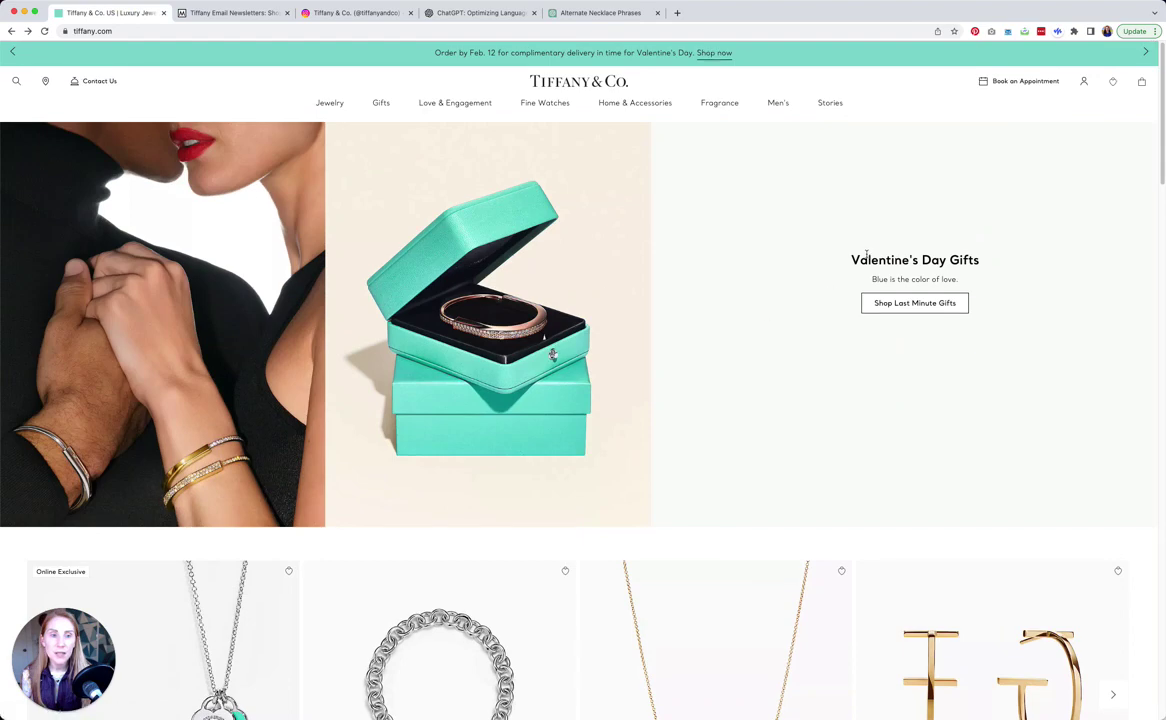
Step: In ChatGPT, write the prompt "What are some creative ways to give the gift of a Tiffany blue box?"
{"action": "left_click", "coordinate": [600, 13]}
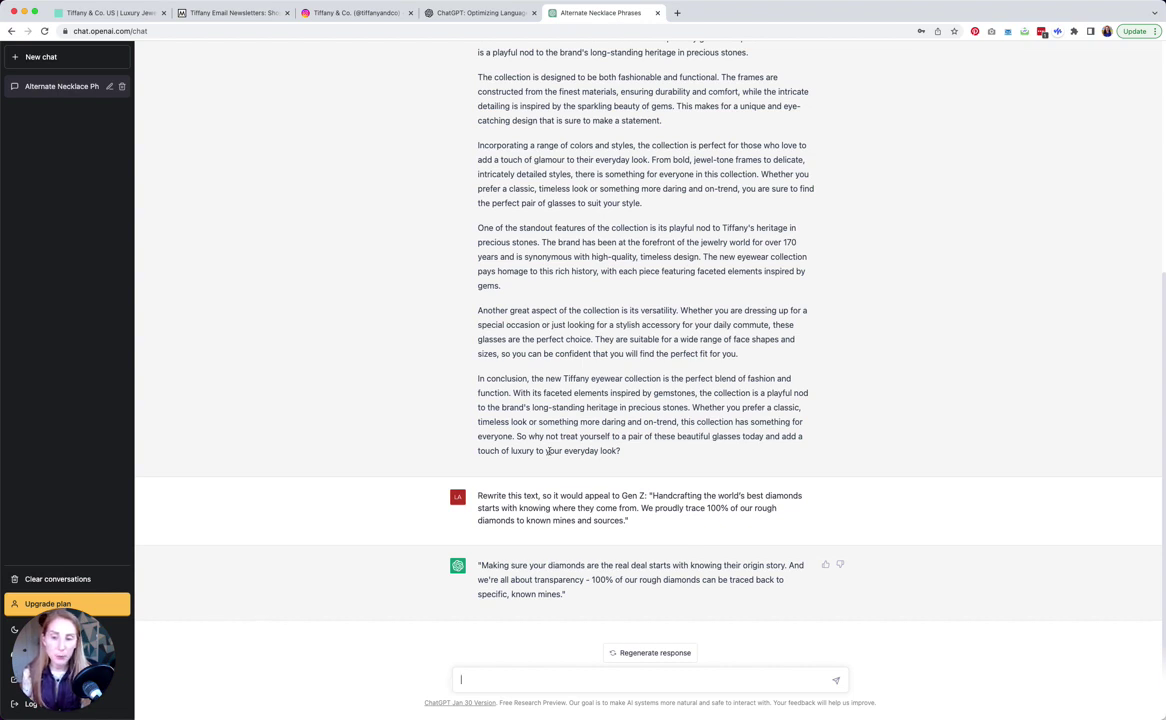
{"action": "left_click", "coordinate": [531, 679]}
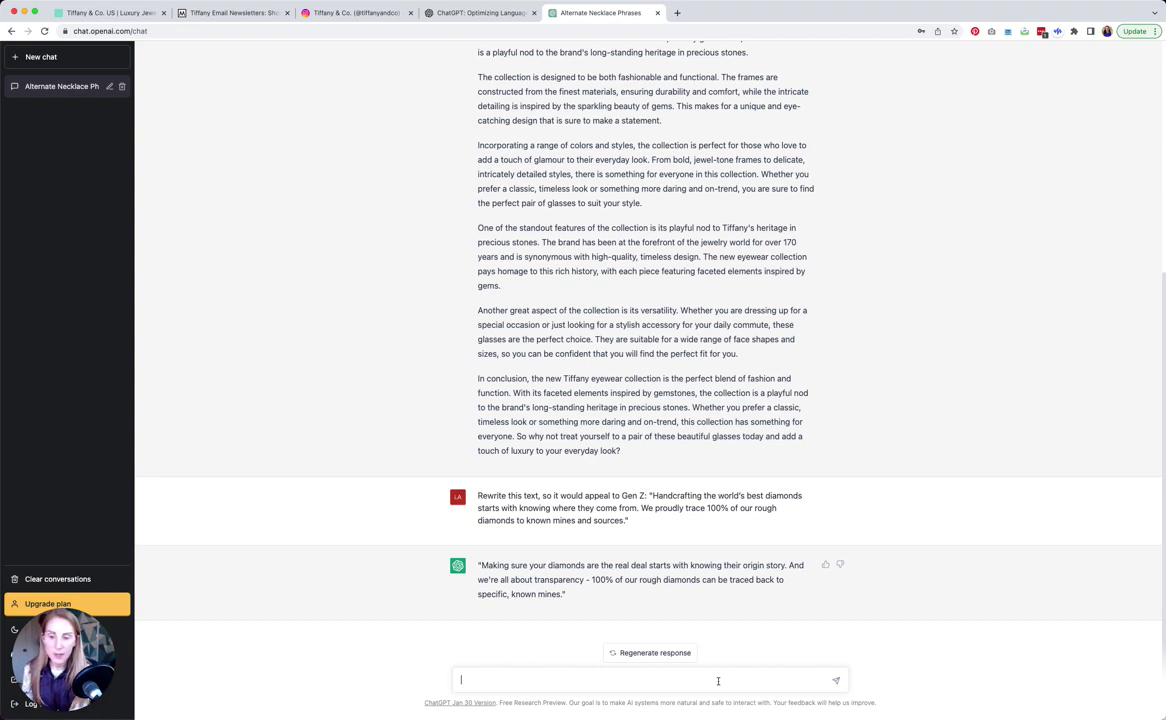
{"action": "type", "text": "What are s"}
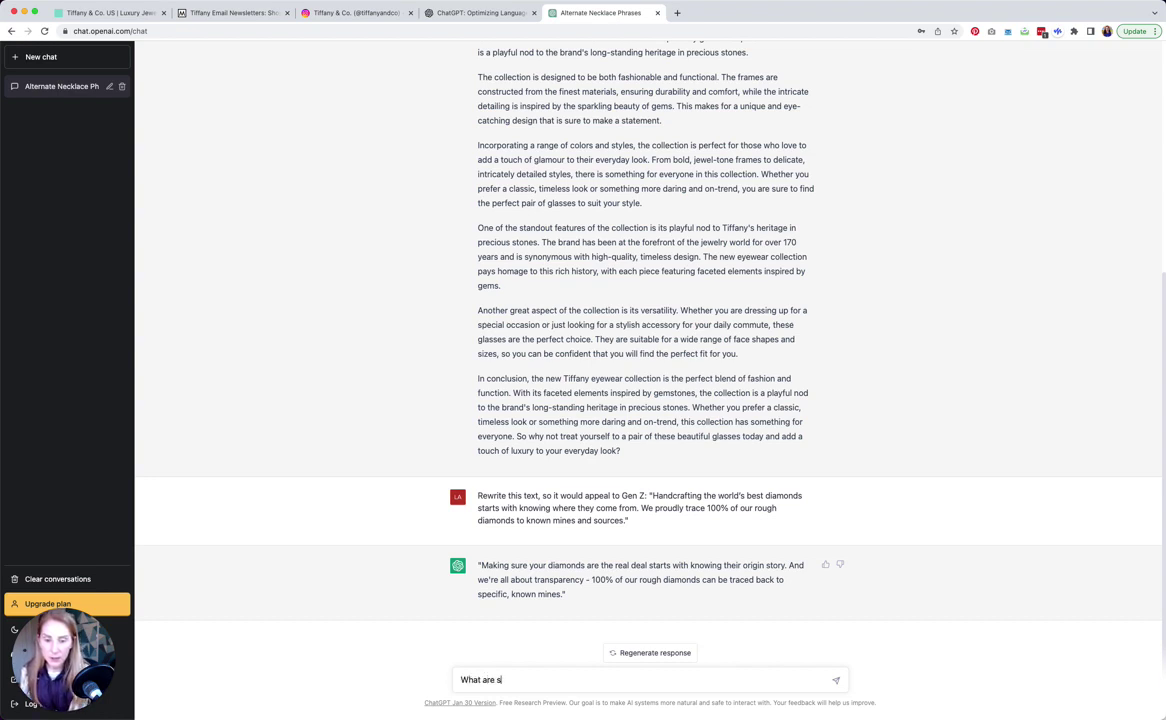
{"action": "type", "text": "ome creative ways "}
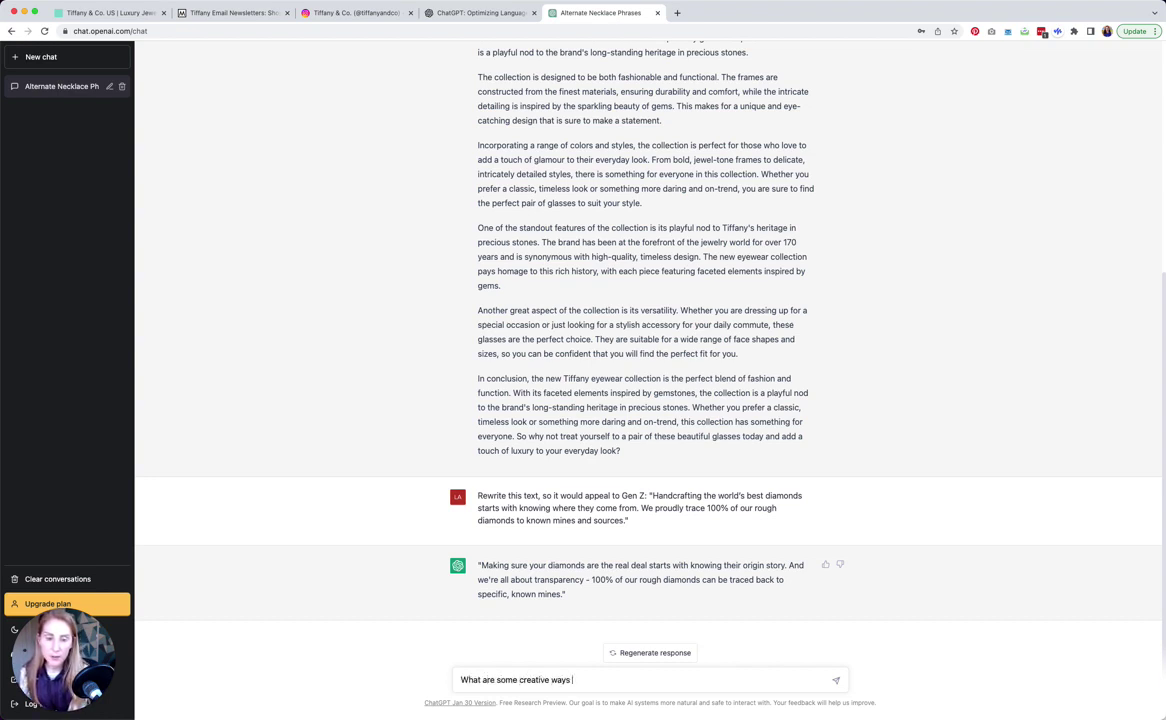
{"action": "type", "text": "to give the gif"}
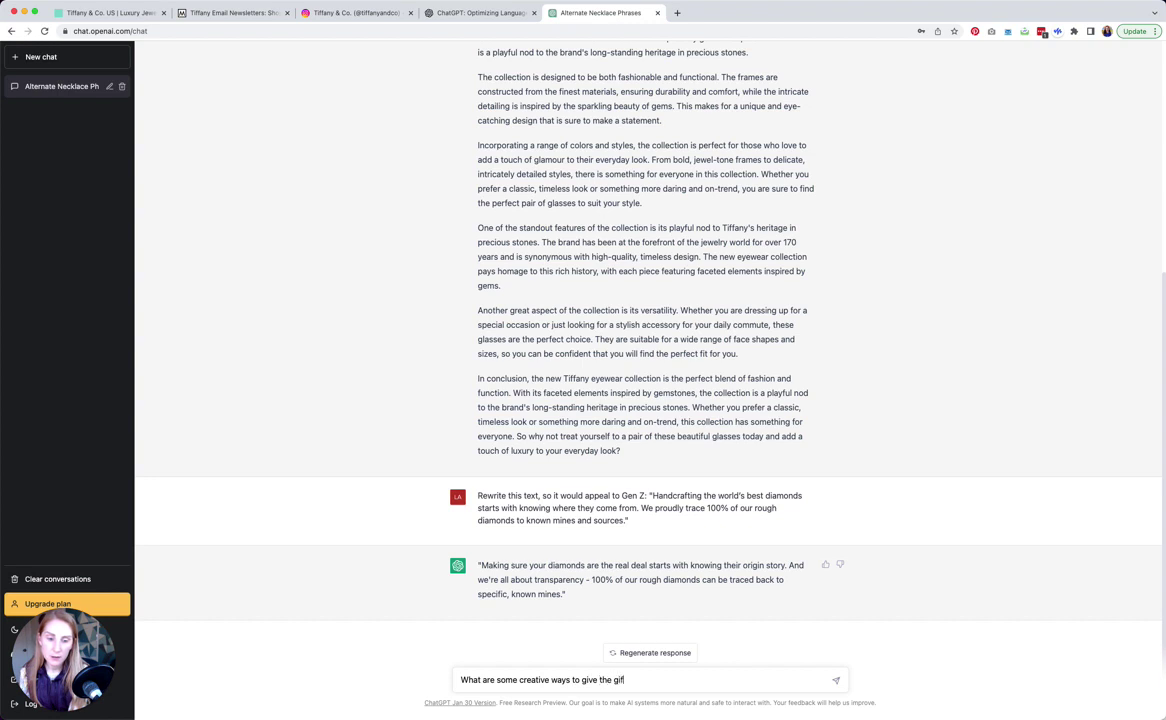
{"action": "type", "text": "t of a Tiffan"}
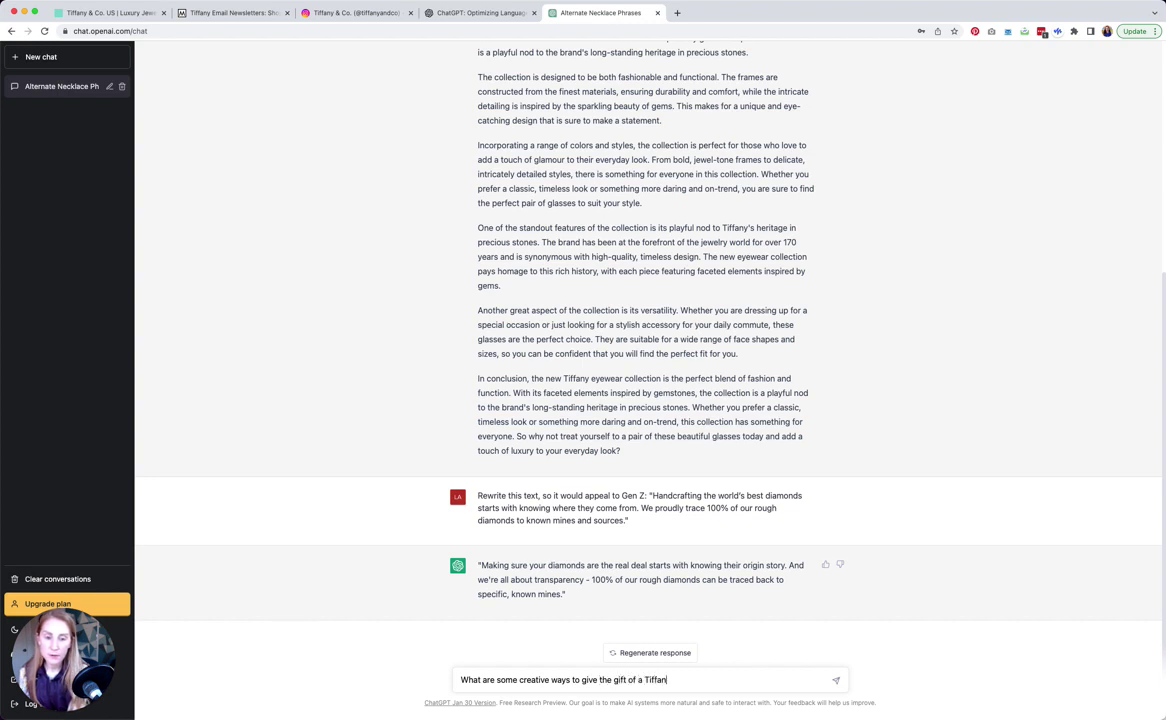
{"action": "type", "text": "y blue box?"}
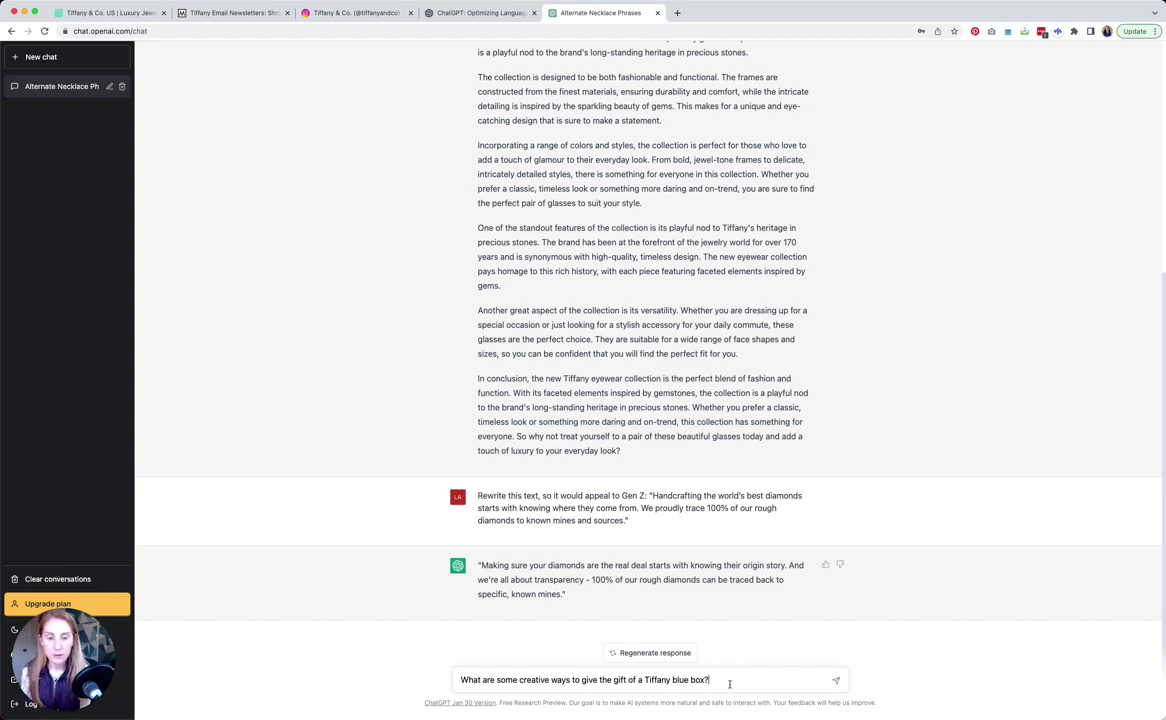
Step: Insert "& Co." after "Tiffany" in the prompt and submit it
{"action": "left_click", "coordinate": [668, 680]}
{"action": "type", "text": "& Co"}
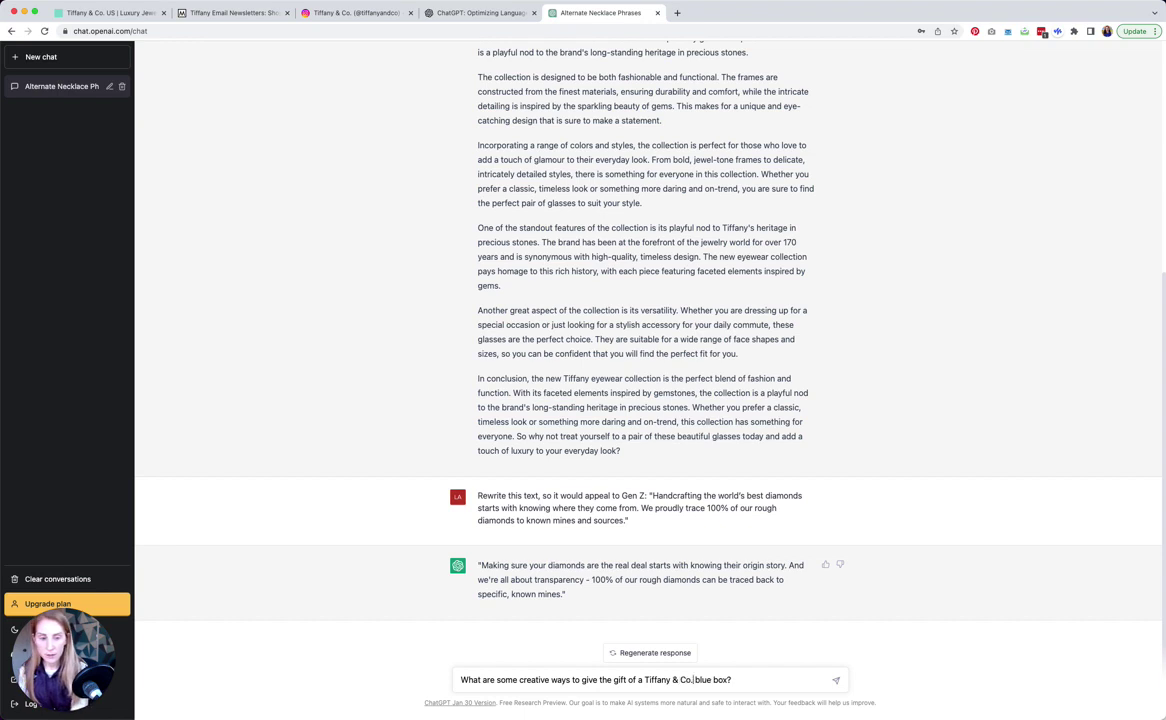
{"action": "type", "text": "."}
{"action": "left_click", "coordinate": [836, 680]}
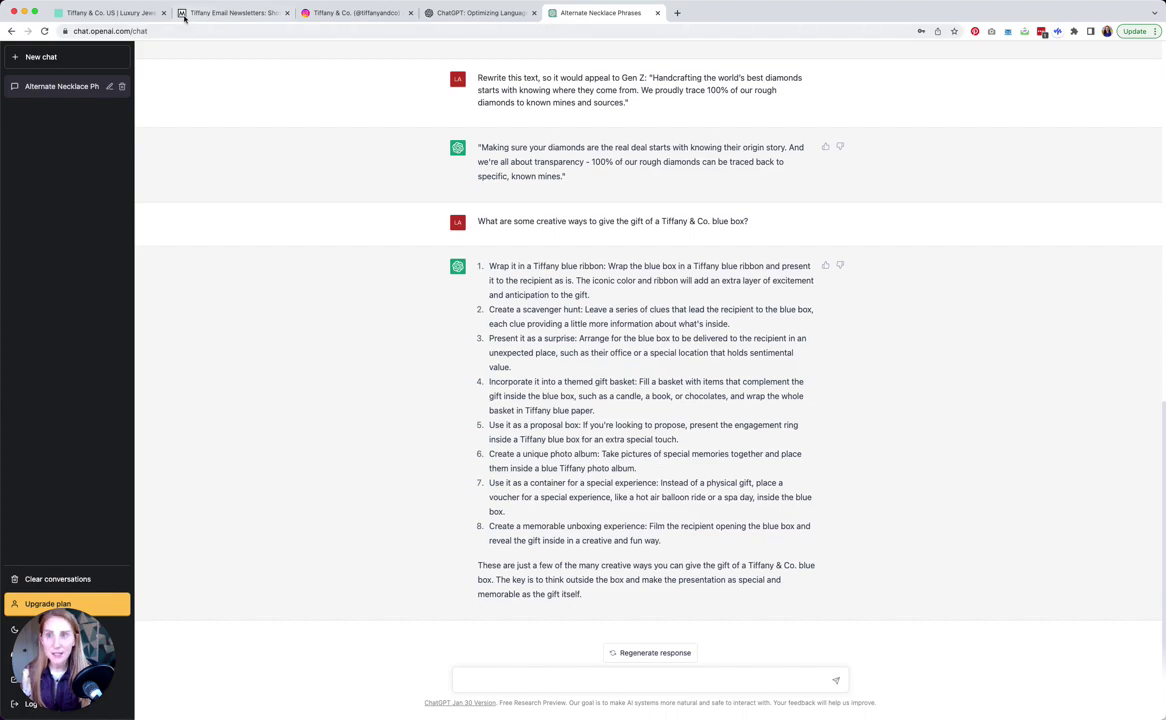
Step: Switch to Tiffany's homepage and view the Nike/Tiffany collaboration in the Stories section
{"action": "left_click", "coordinate": [115, 13]}
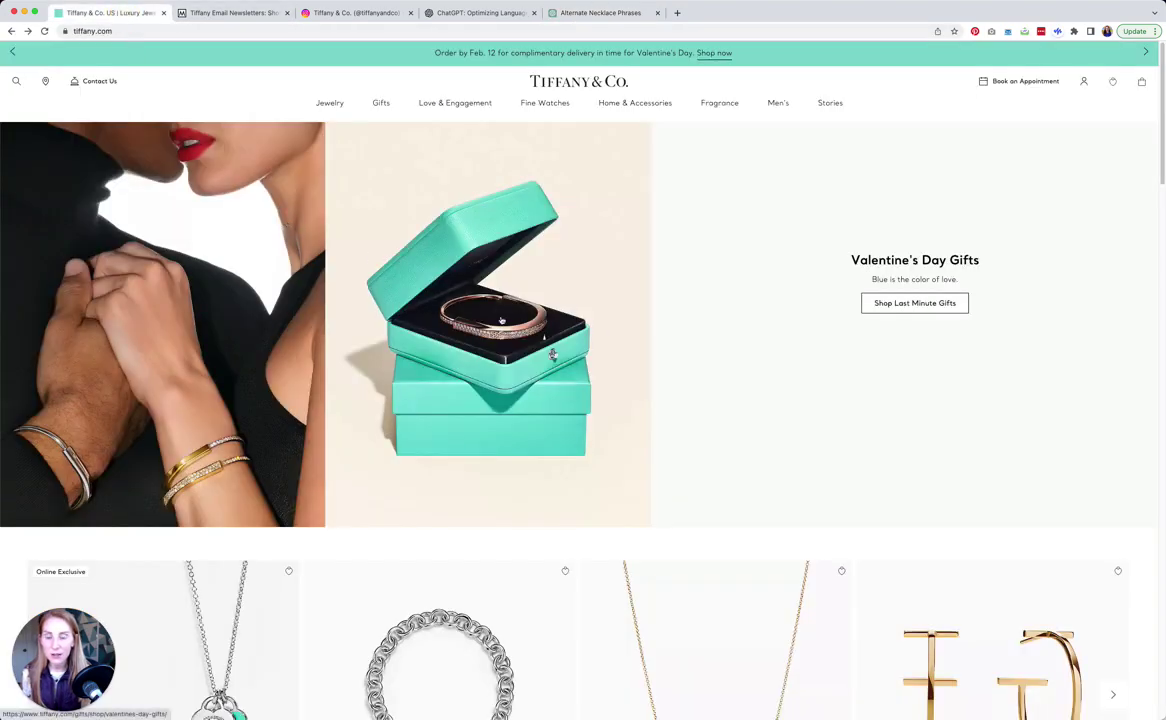
{"action": "scroll", "coordinate": [442, 300], "scroll_direction": "down", "scroll_amount": 10}
{"action": "scroll", "coordinate": [442, 300], "scroll_direction": "down", "scroll_amount": 6}
{"action": "scroll", "coordinate": [440, 299], "scroll_direction": "up", "scroll_amount": 2}
{"action": "scroll", "coordinate": [354, 367], "scroll_direction": "down", "scroll_amount": 2}
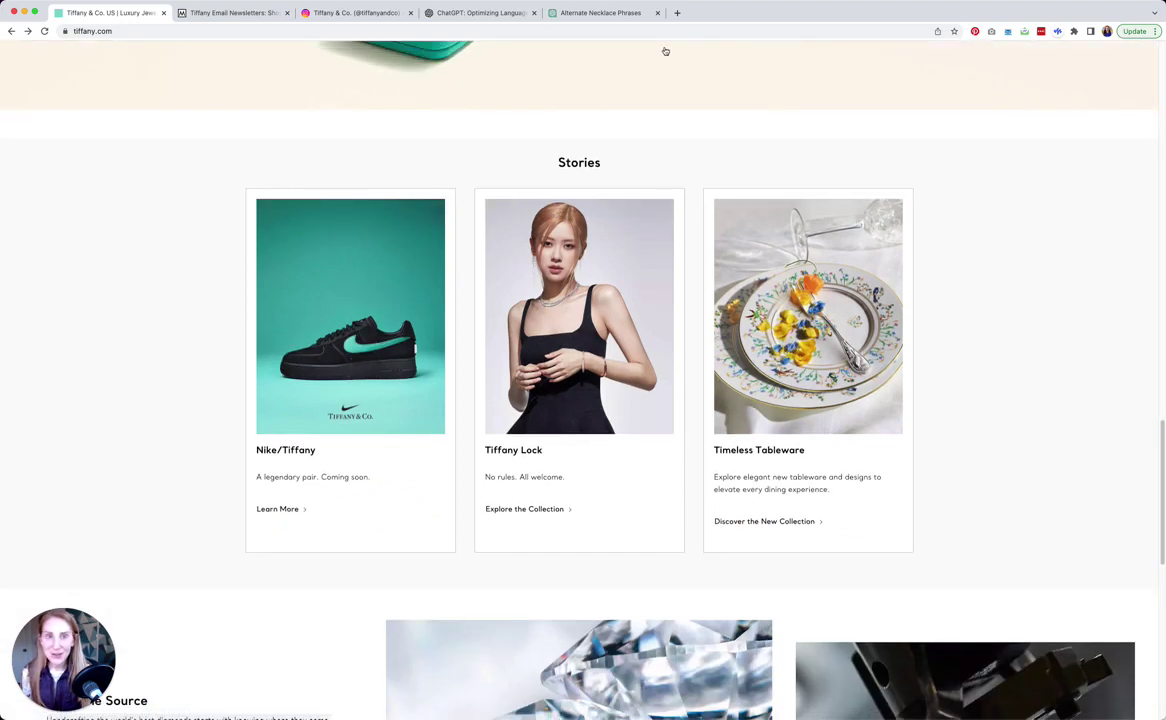
Step: In ChatGPT, submit the prompt "Please brainstorm some marketing campaign ideas for a collaboration between a jewelry business and a sneaker brand."
{"action": "left_click", "coordinate": [633, 17]}
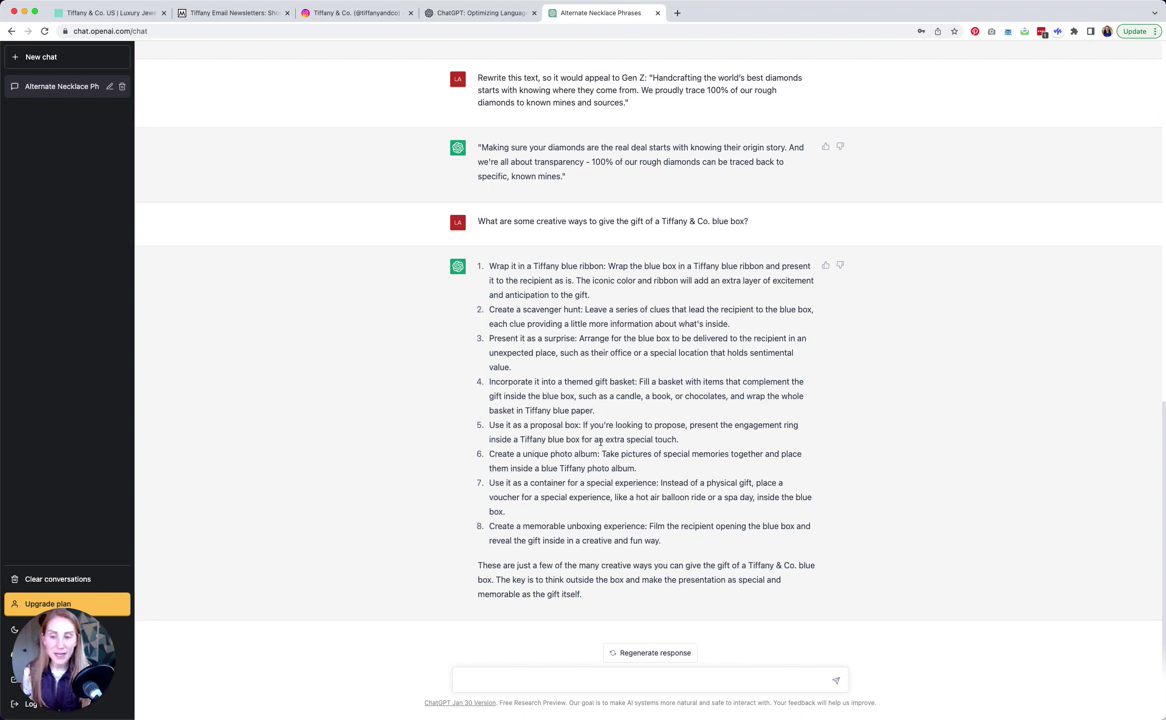
{"action": "left_click", "coordinate": [554, 673]}
{"action": "type", "text": "Please brainstorm some marketing campaign ideas for a collaboration between a "}
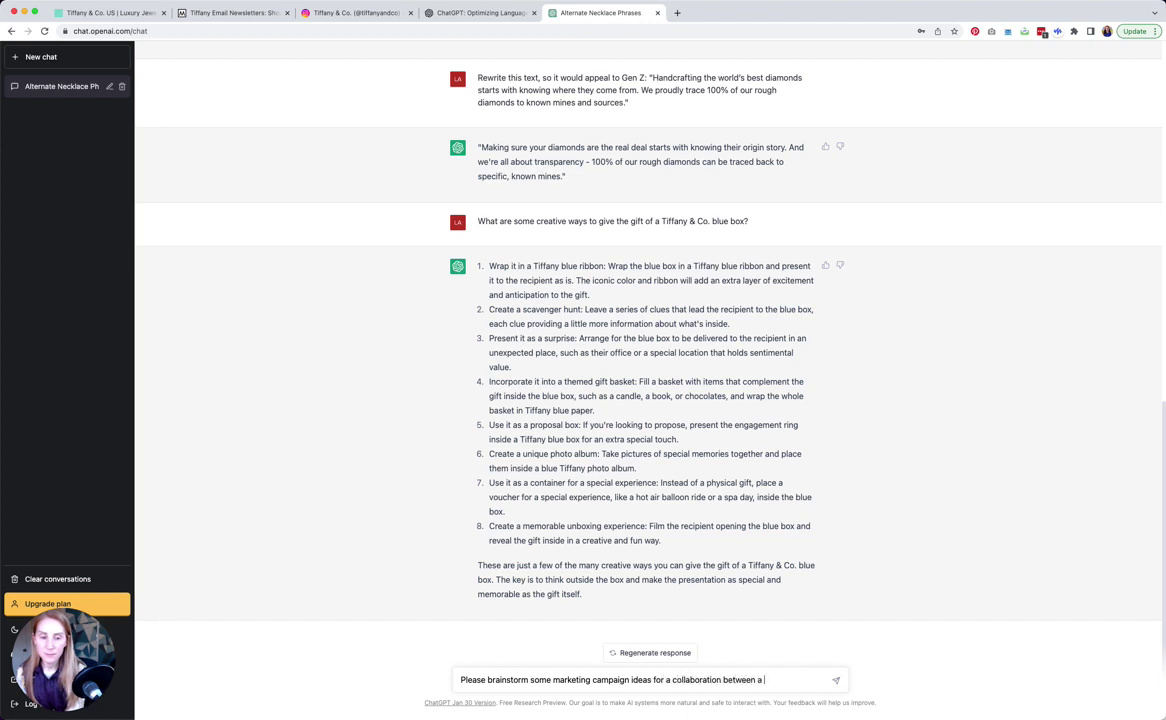
{"action": "type", "text": "jewelry business and a"}
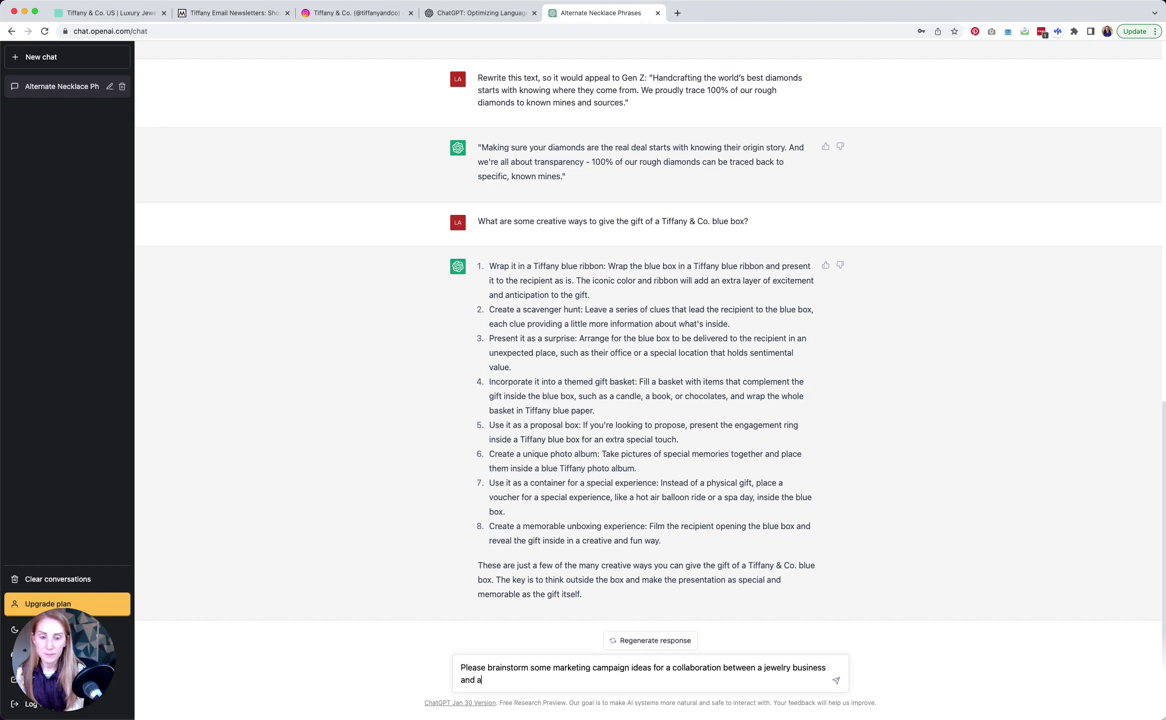
{"action": "type", "text": " sneaker brand."}
{"action": "left_click", "coordinate": [836, 680]}
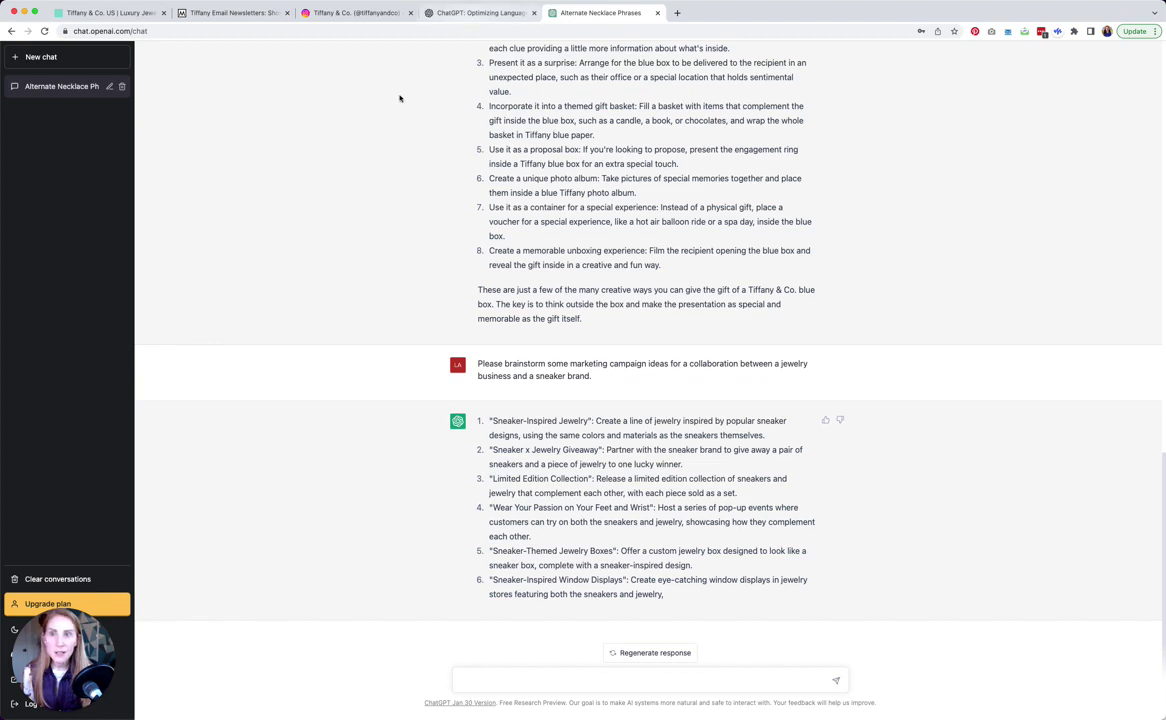
Step: Go back to the top of Tiffany's homepage and read the Valentine's Day banner headline
{"action": "scroll", "coordinate": [440, 214], "scroll_direction": "up", "scroll_amount": 3}
{"action": "scroll", "coordinate": [483, 235], "scroll_direction": "down", "scroll_amount": 3}
{"action": "left_click", "coordinate": [108, 12]}
{"action": "scroll", "coordinate": [224, 323], "scroll_direction": "up", "scroll_amount": 10}
{"action": "scroll", "coordinate": [224, 325], "scroll_direction": "up", "scroll_amount": 10}
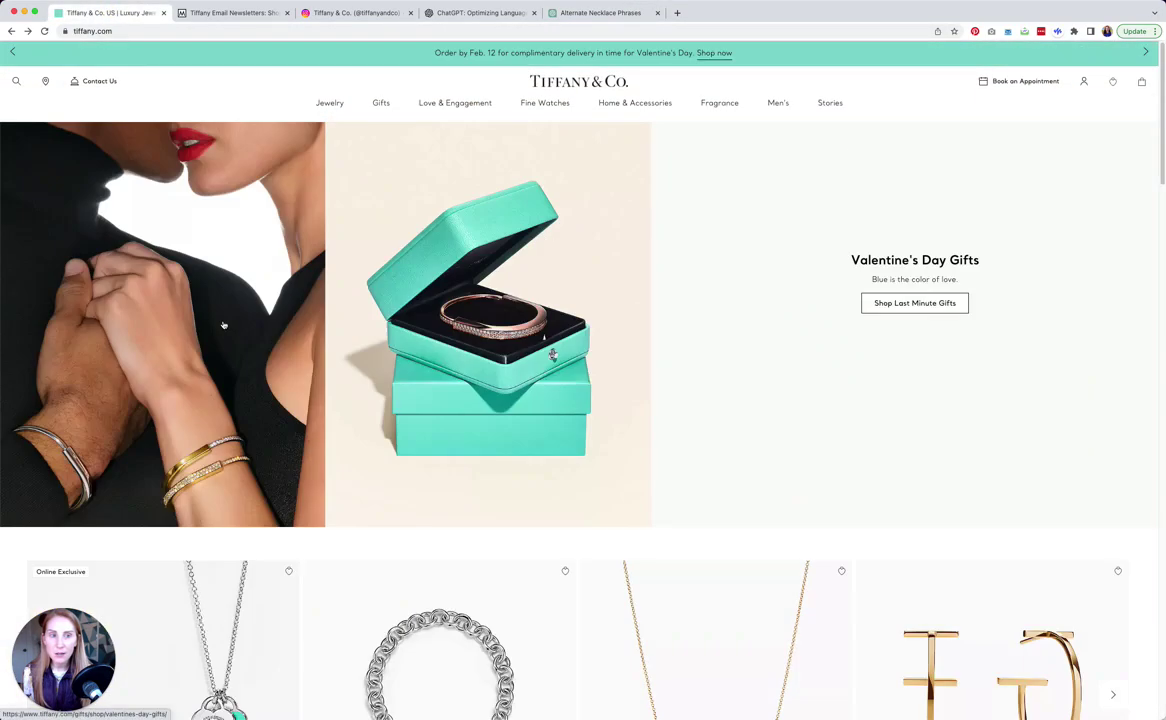
{"action": "left_click_drag", "start_coordinate": [851, 261], "coordinate": [876, 250]}
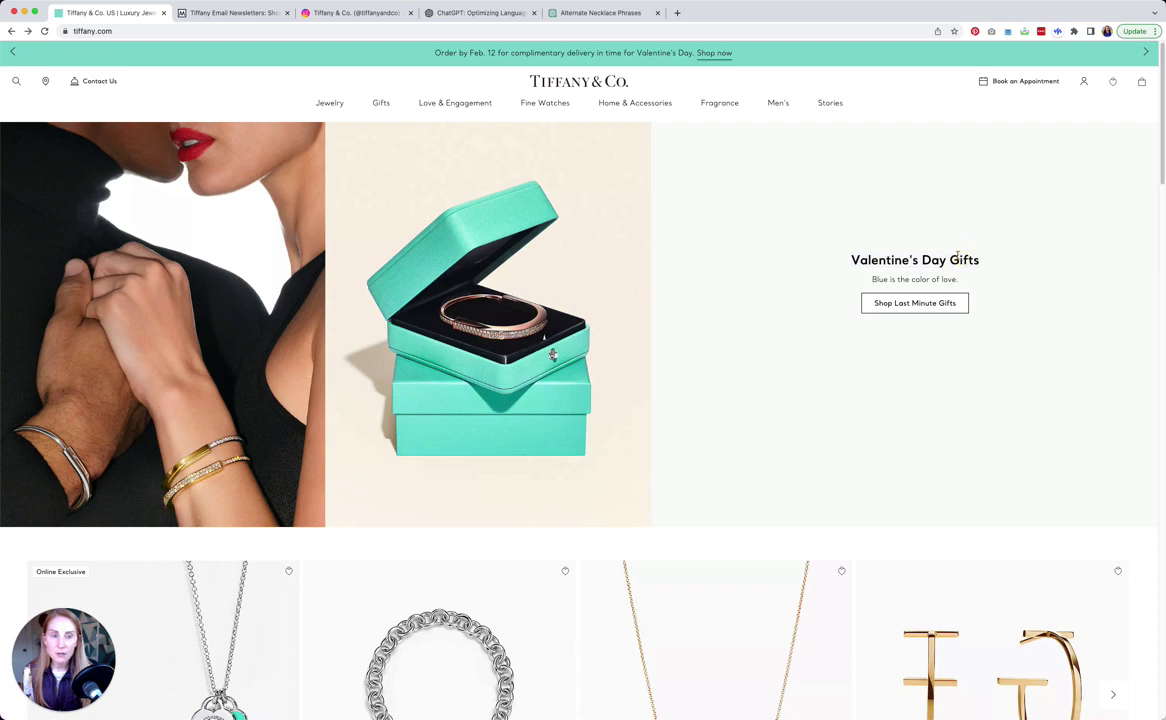
{"action": "left_click", "coordinate": [628, 30]}
Step: In ChatGPT, submit the prompt "Please give me 10 alternative options for the headline "Valentine's Day Gifts""
{"action": "left_click", "coordinate": [600, 13]}
{"action": "left_click", "coordinate": [668, 682]}
{"action": "type", "text": "Please give me "}
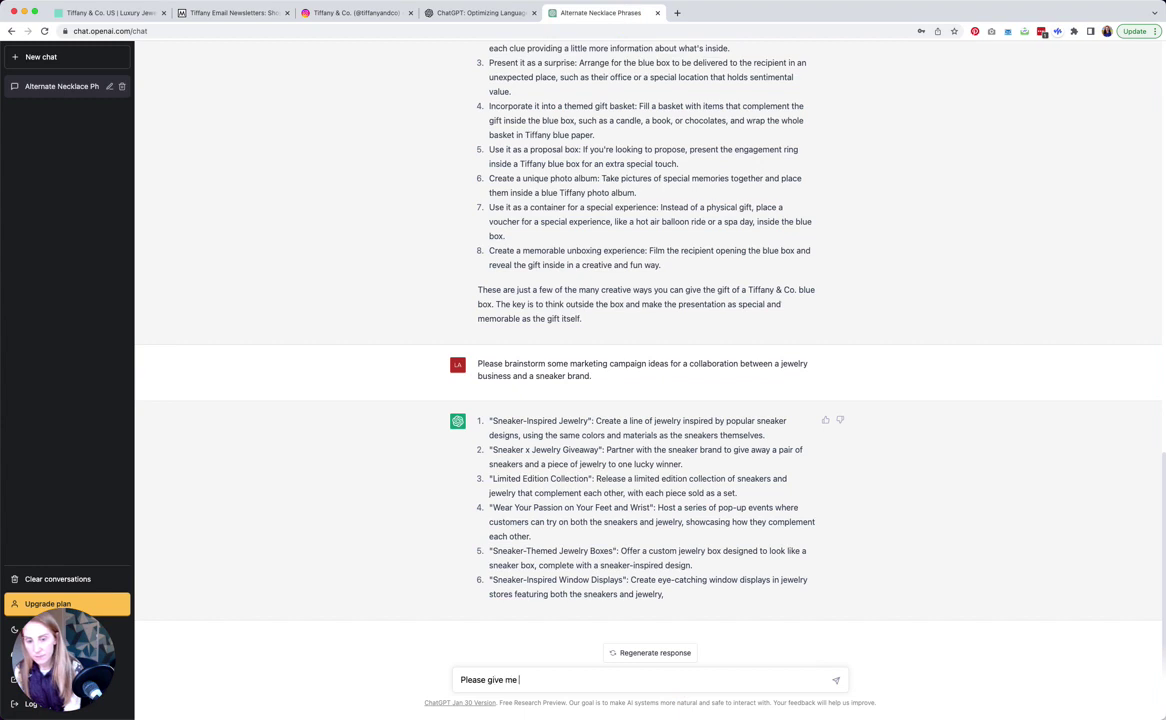
{"action": "type", "text": "10 alternative optio"}
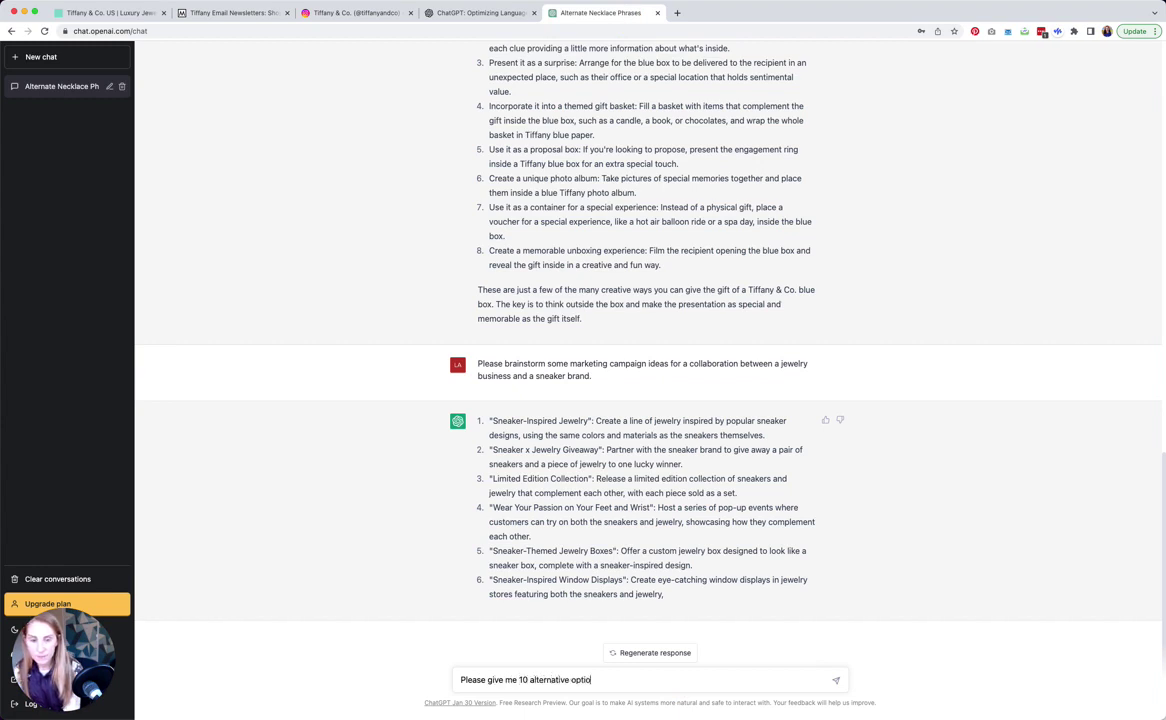
{"action": "type", "text": "ns for the headline \""}
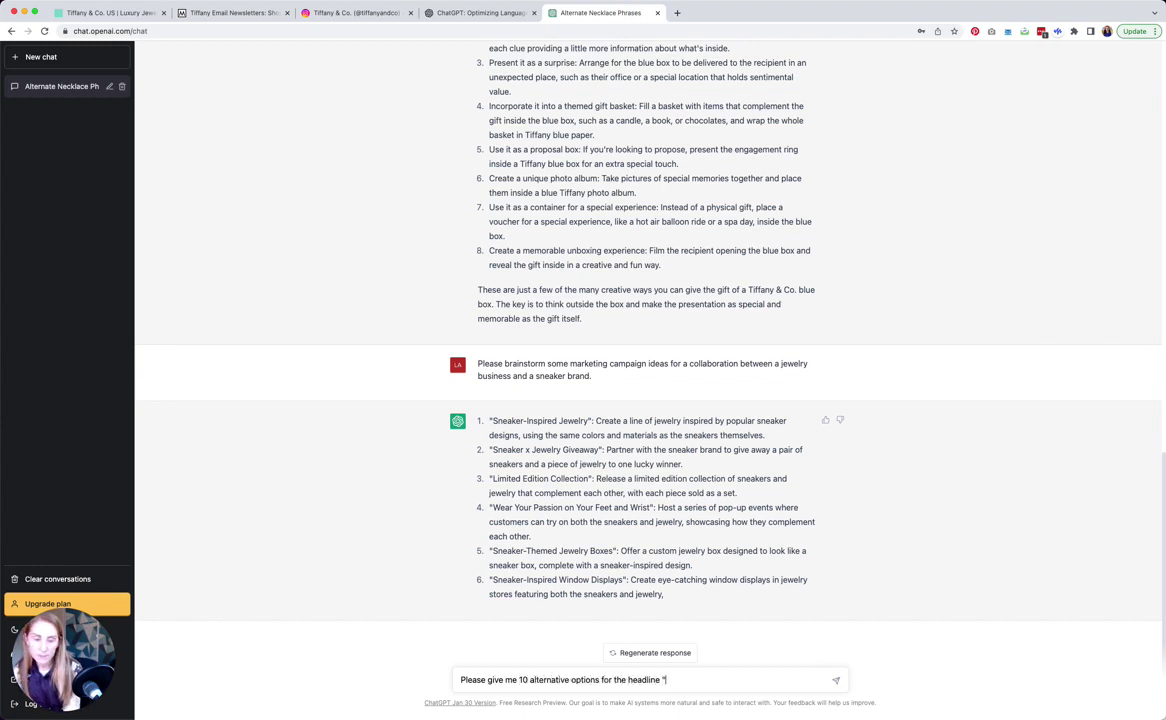
{"action": "type", "text": "Valeine"}
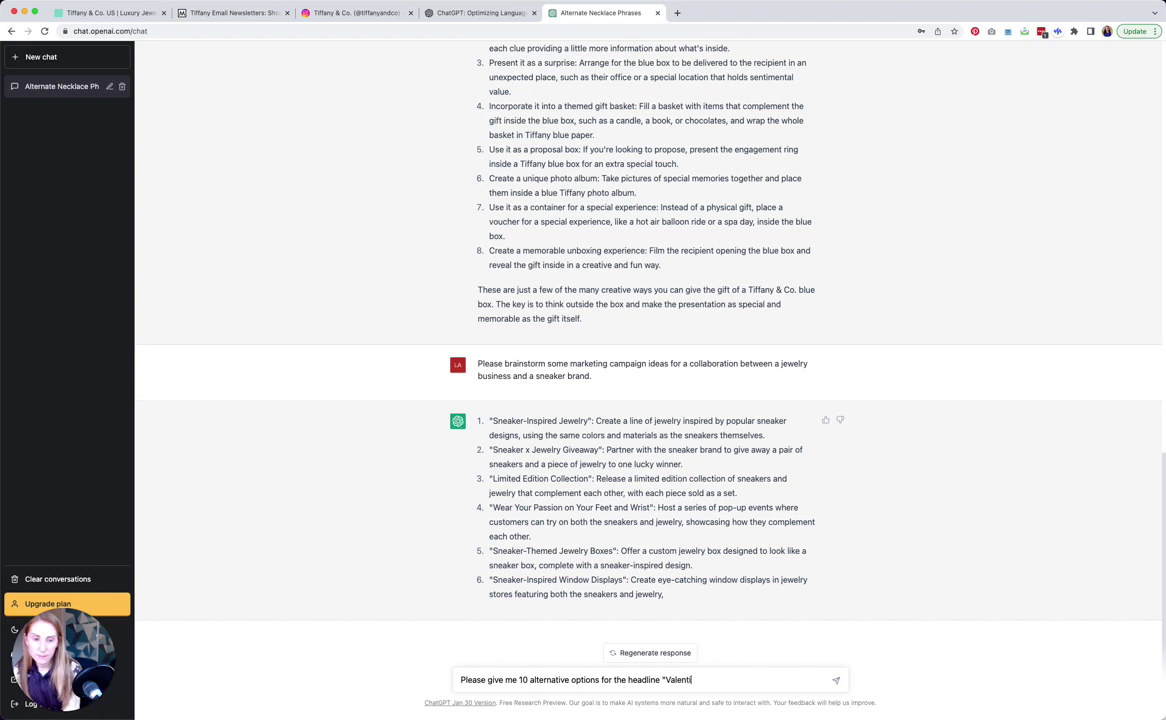
{"action": "key", "text": "BackSpace"}
{"action": "key", "text": "BackSpace"}
{"action": "type", "text": "ne's Day Gifts\""}
{"action": "key", "text": "Return"}
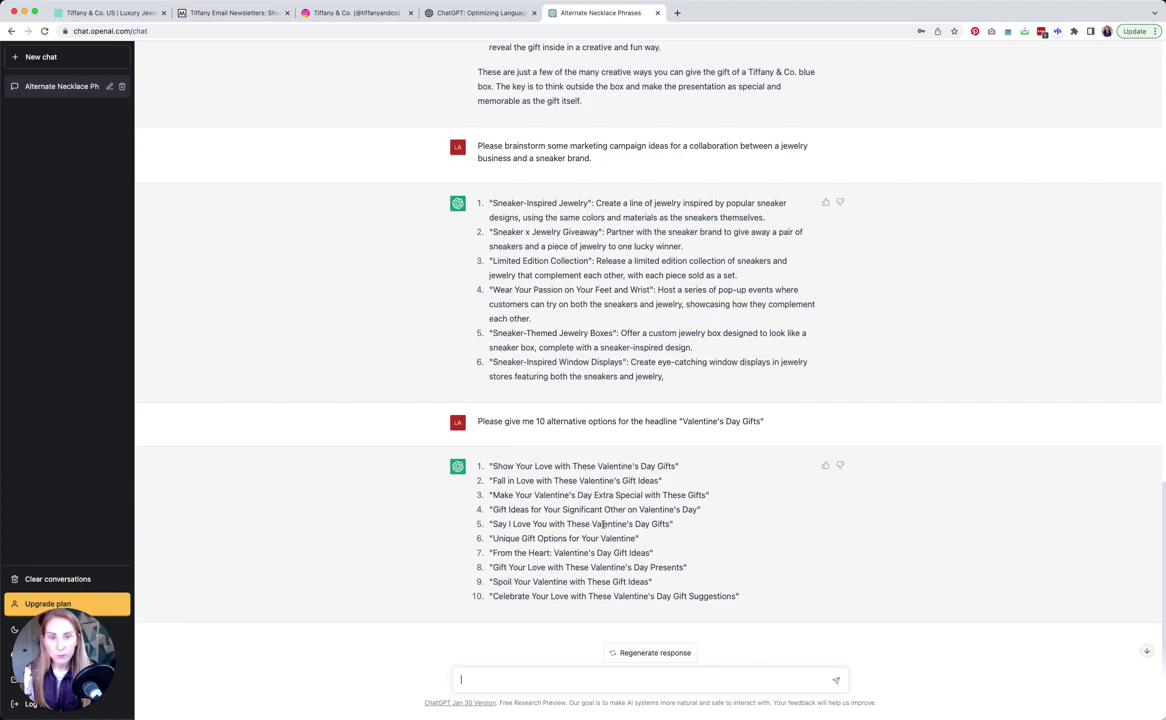
Step: Copy the conversation's first prompt, asking for 10 alternate ways to say "Fall in Love with These Necklaces", and submit it again
{"action": "scroll", "coordinate": [603, 524], "scroll_direction": "up", "scroll_amount": 15}
{"action": "scroll", "coordinate": [598, 525], "scroll_direction": "down", "scroll_amount": 15}
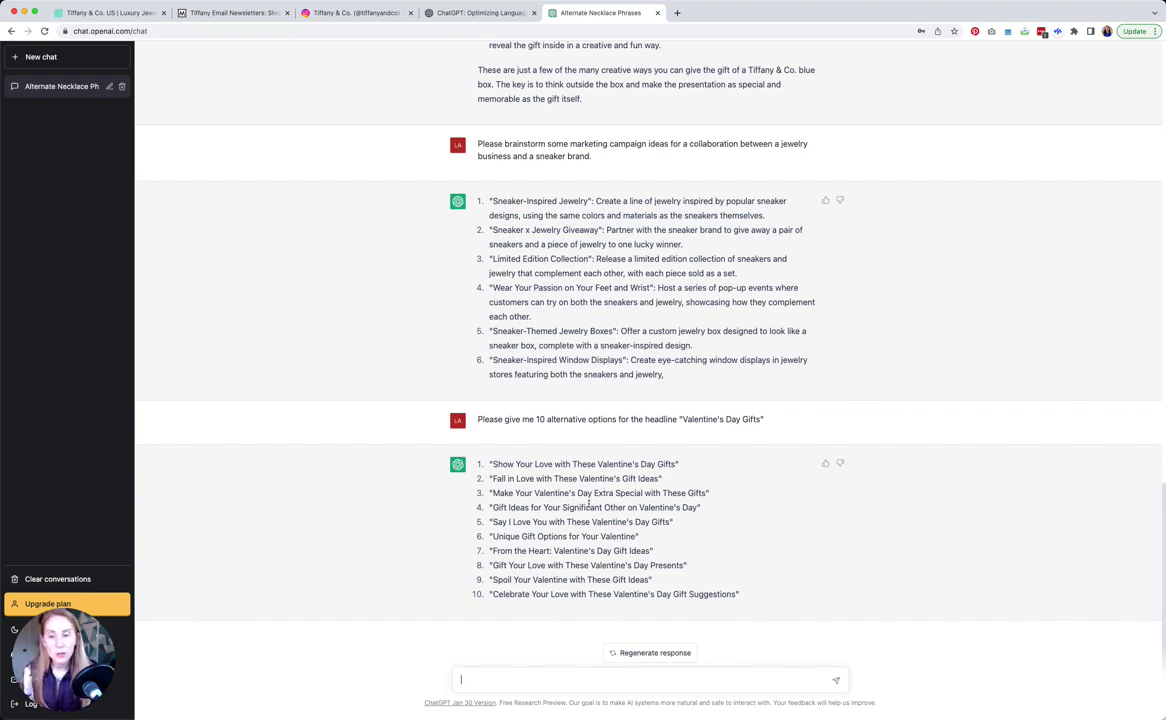
{"action": "scroll", "coordinate": [585, 505], "scroll_direction": "up", "scroll_amount": 15}
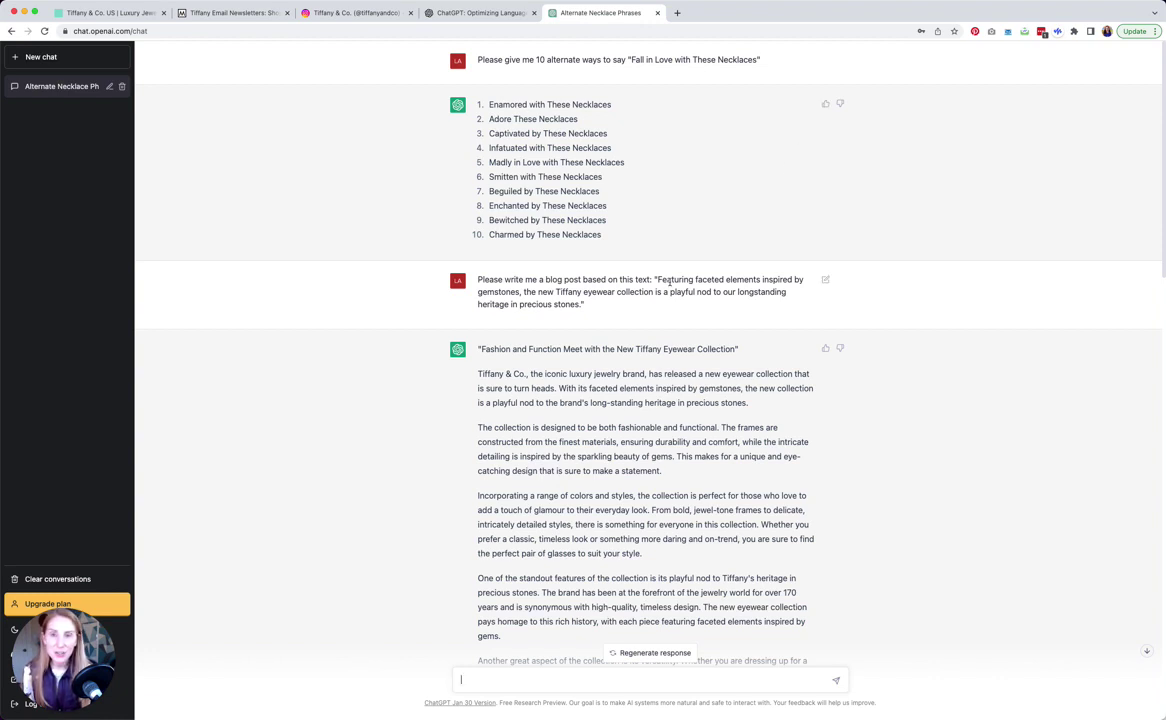
{"action": "triple_click", "coordinate": [585, 60]}
{"action": "right_click", "coordinate": [585, 60]}
{"action": "left_click", "coordinate": [560, 81]}
{"action": "left_click", "coordinate": [461, 681]}
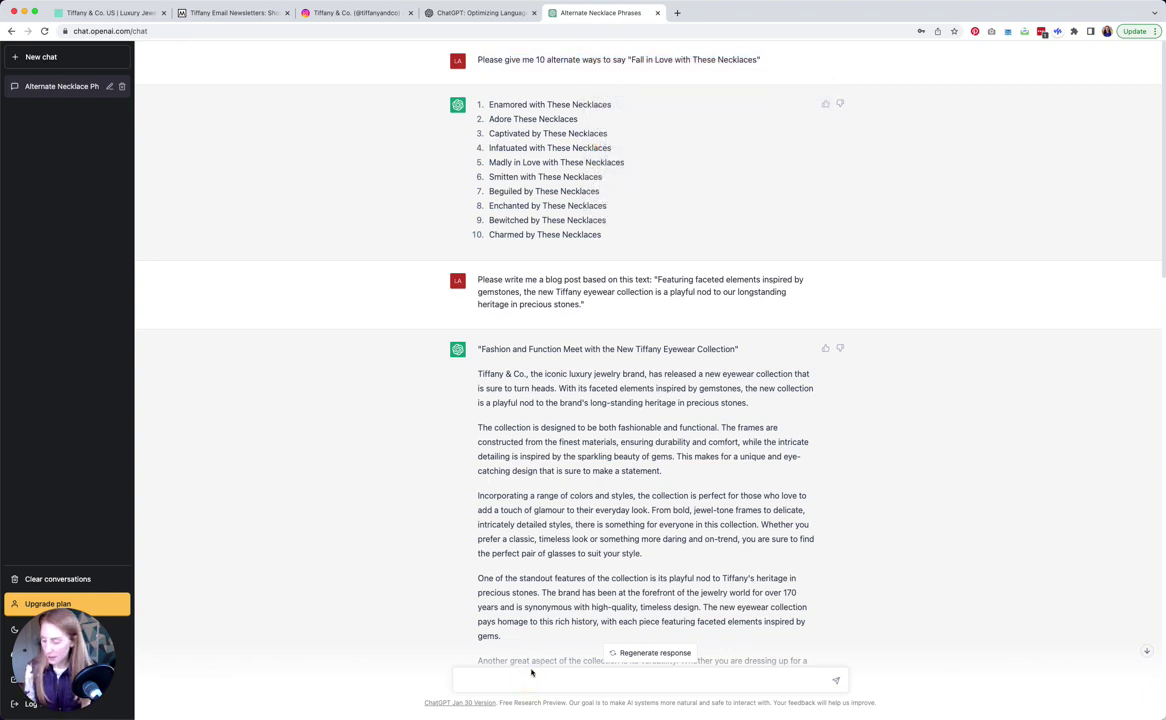
{"action": "key", "text": "super+v"}
{"action": "key", "text": "Return"}
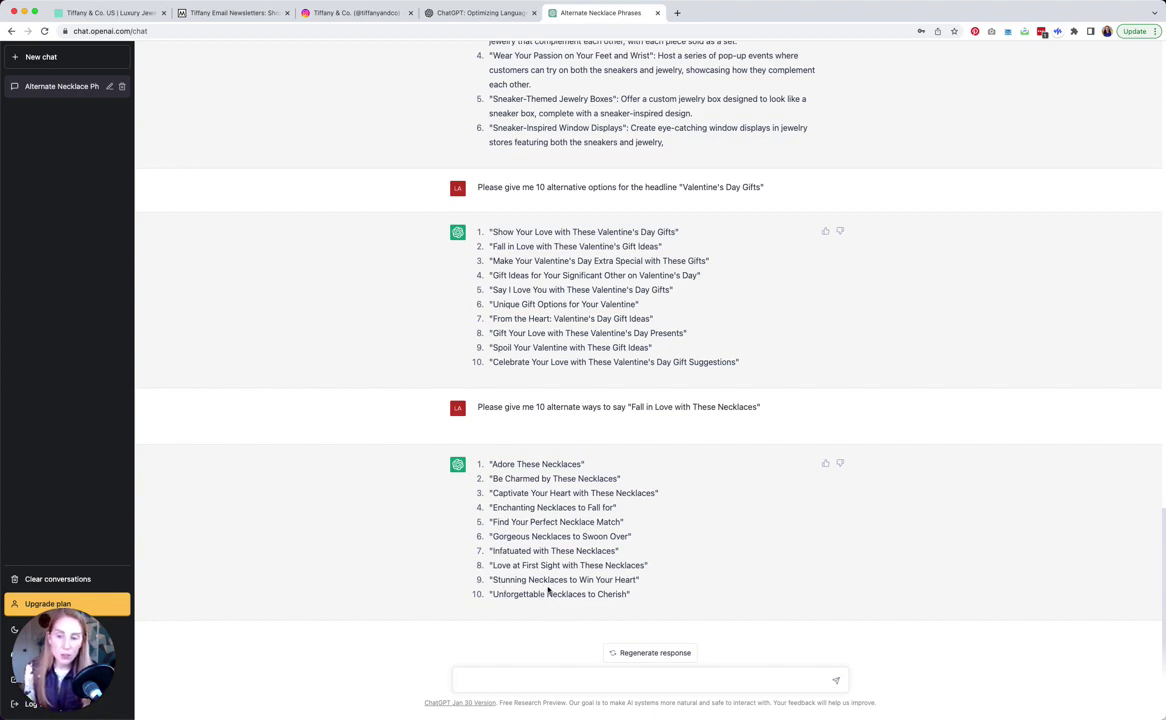
Step: Look back through the earlier responses in the conversation and return to the newest list of necklace phrases
{"action": "scroll", "coordinate": [594, 568], "scroll_direction": "up", "scroll_amount": 1}
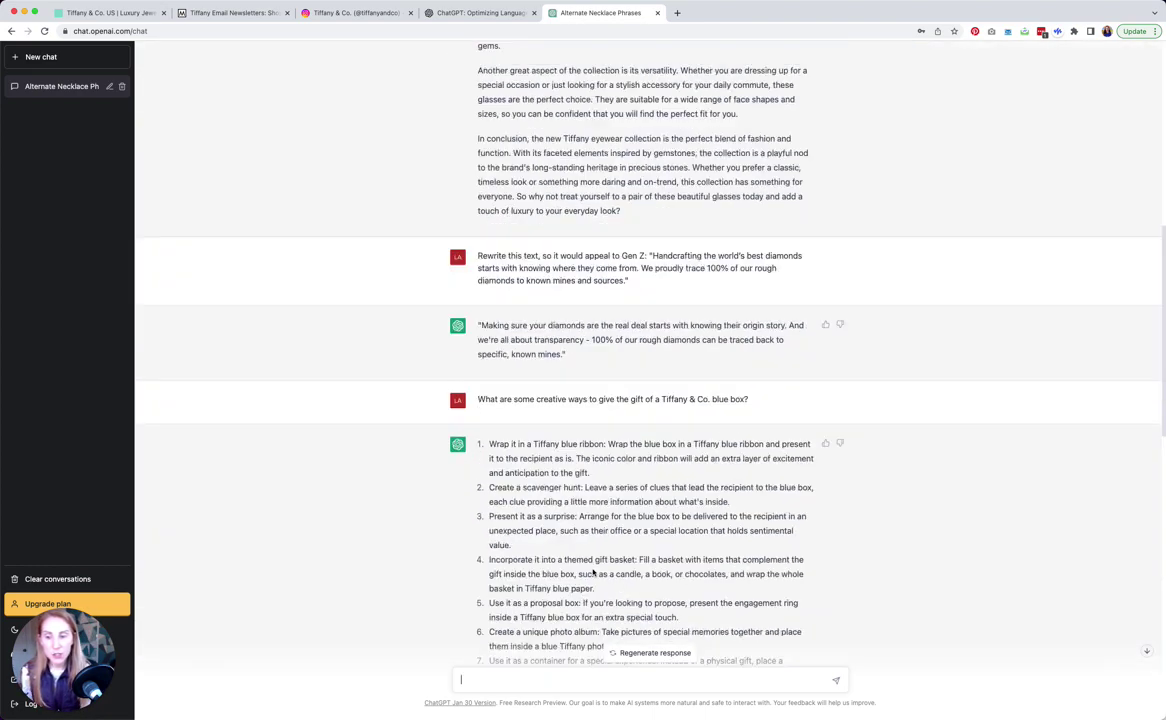
{"action": "scroll", "coordinate": [592, 570], "scroll_direction": "up", "scroll_amount": 10}
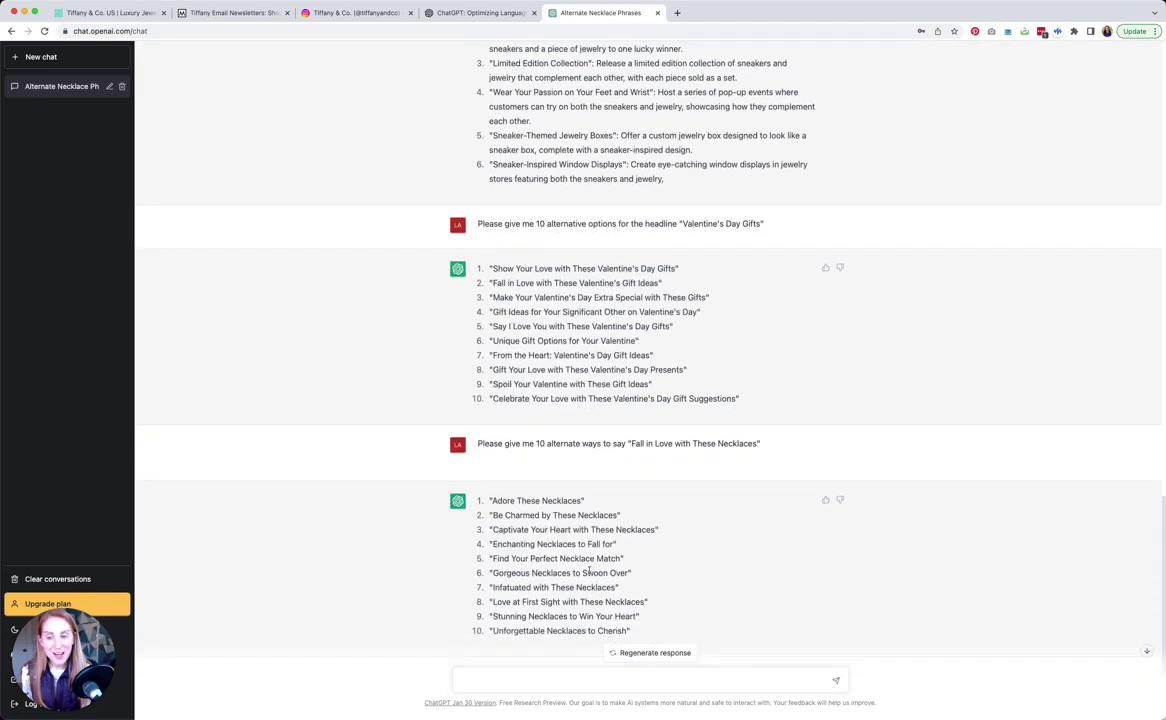
{"action": "scroll", "coordinate": [590, 573], "scroll_direction": "down", "scroll_amount": 1}
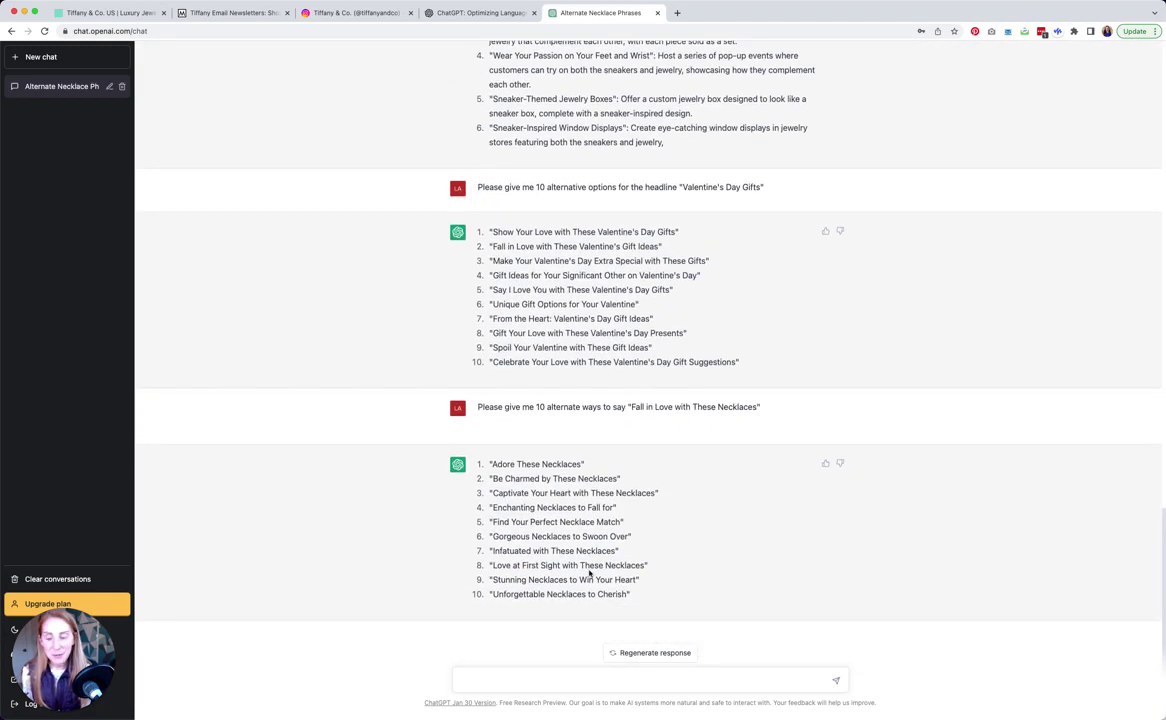